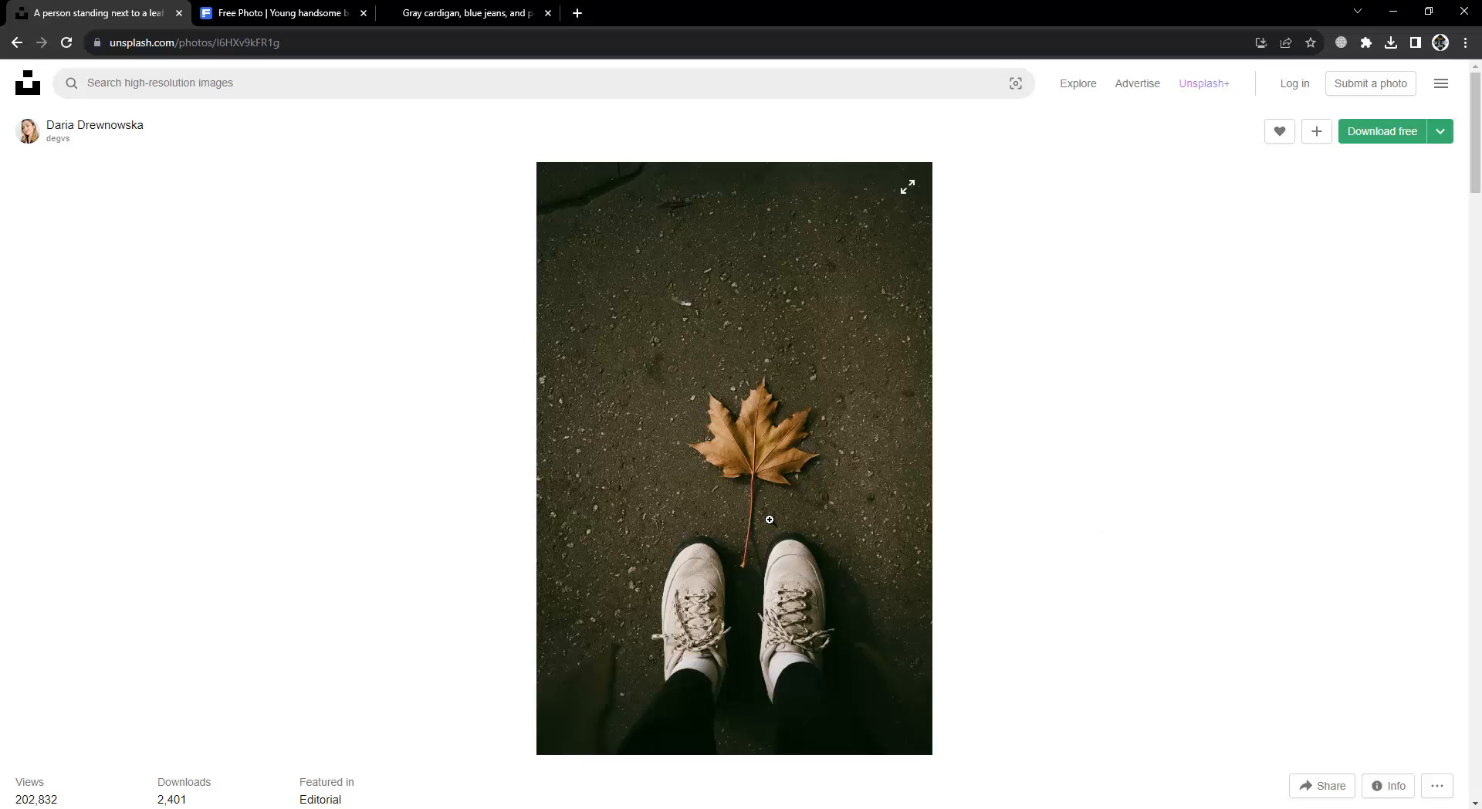
Review the three stock photo pages showing the leaf with shoes, the man by the sea and the clothing flat lay.
{"action": "key", "text": "ctrl+Tab"}
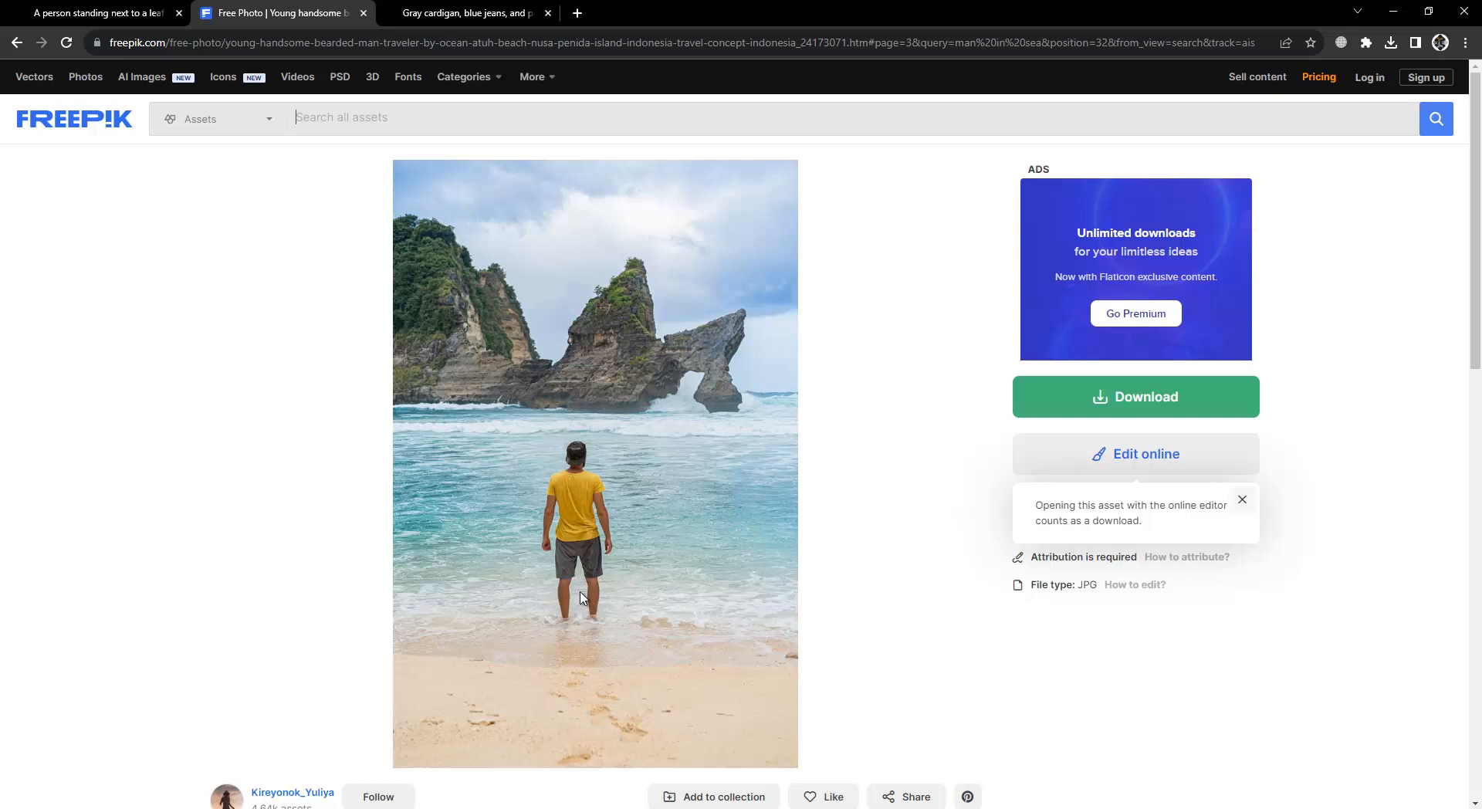
{"action": "key", "text": "ctrl+Tab"}
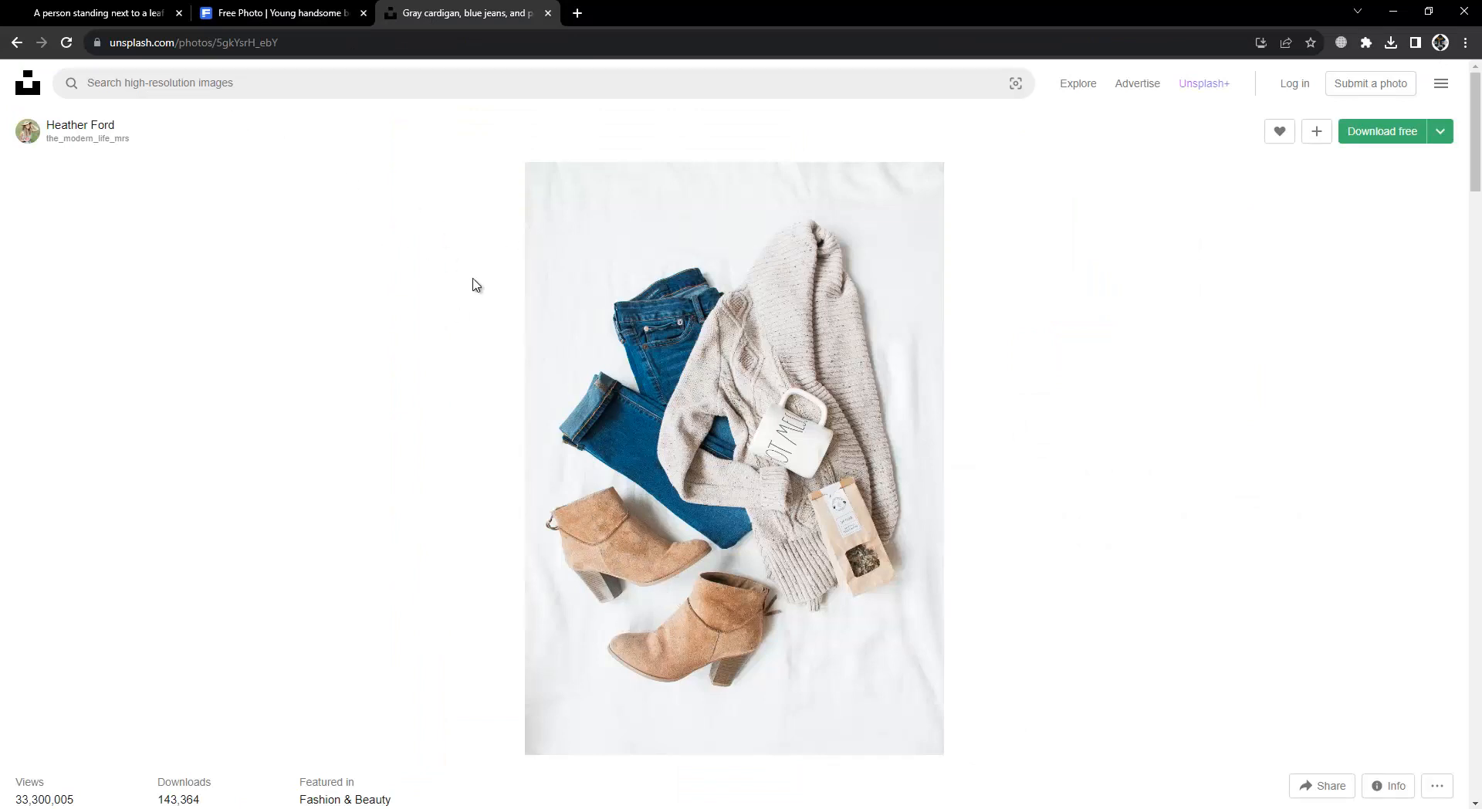
{"action": "left_click", "coordinate": [88, 15]}
{"action": "key", "text": "ctrl+Tab"}
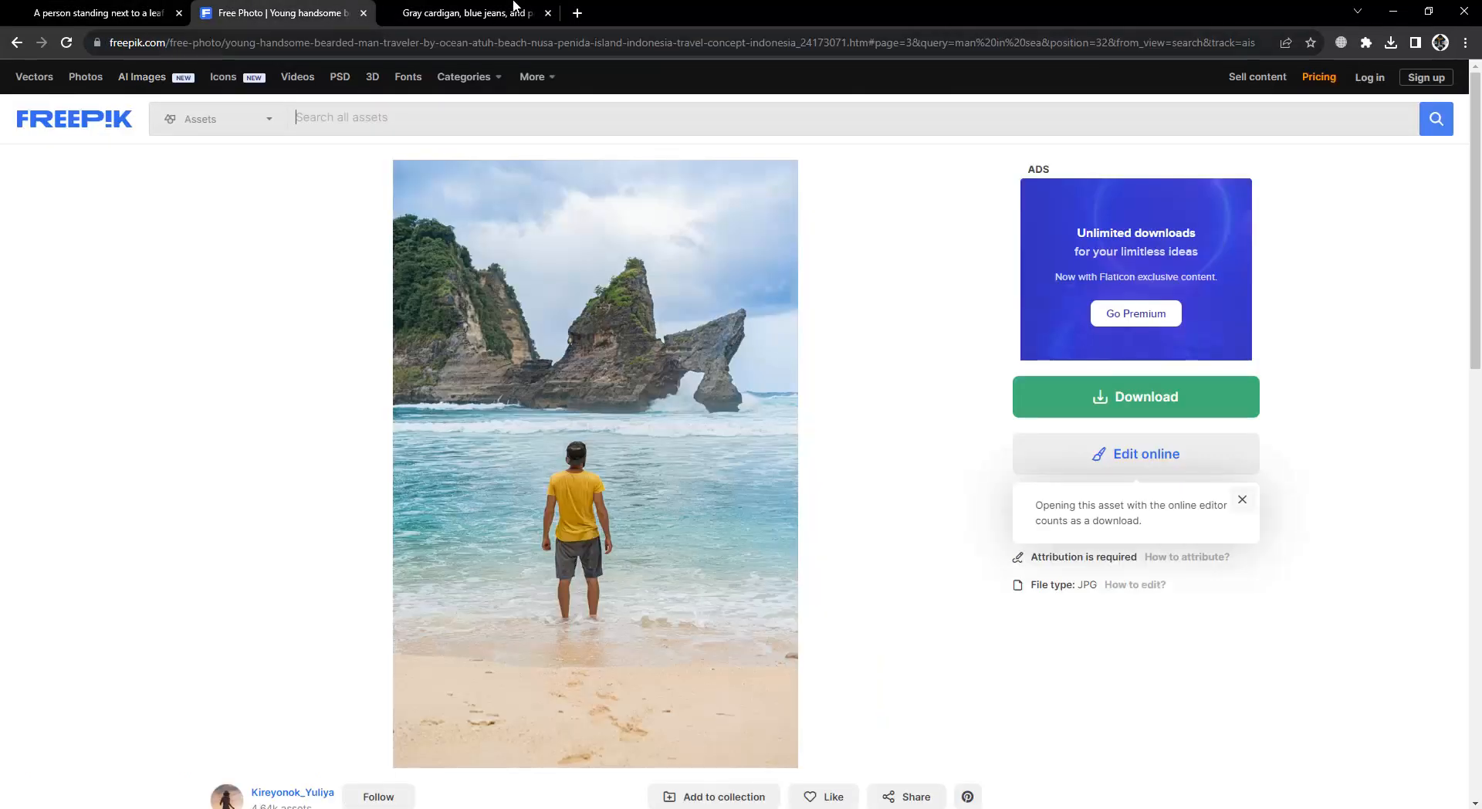
{"action": "key", "text": "ctrl+Tab"}
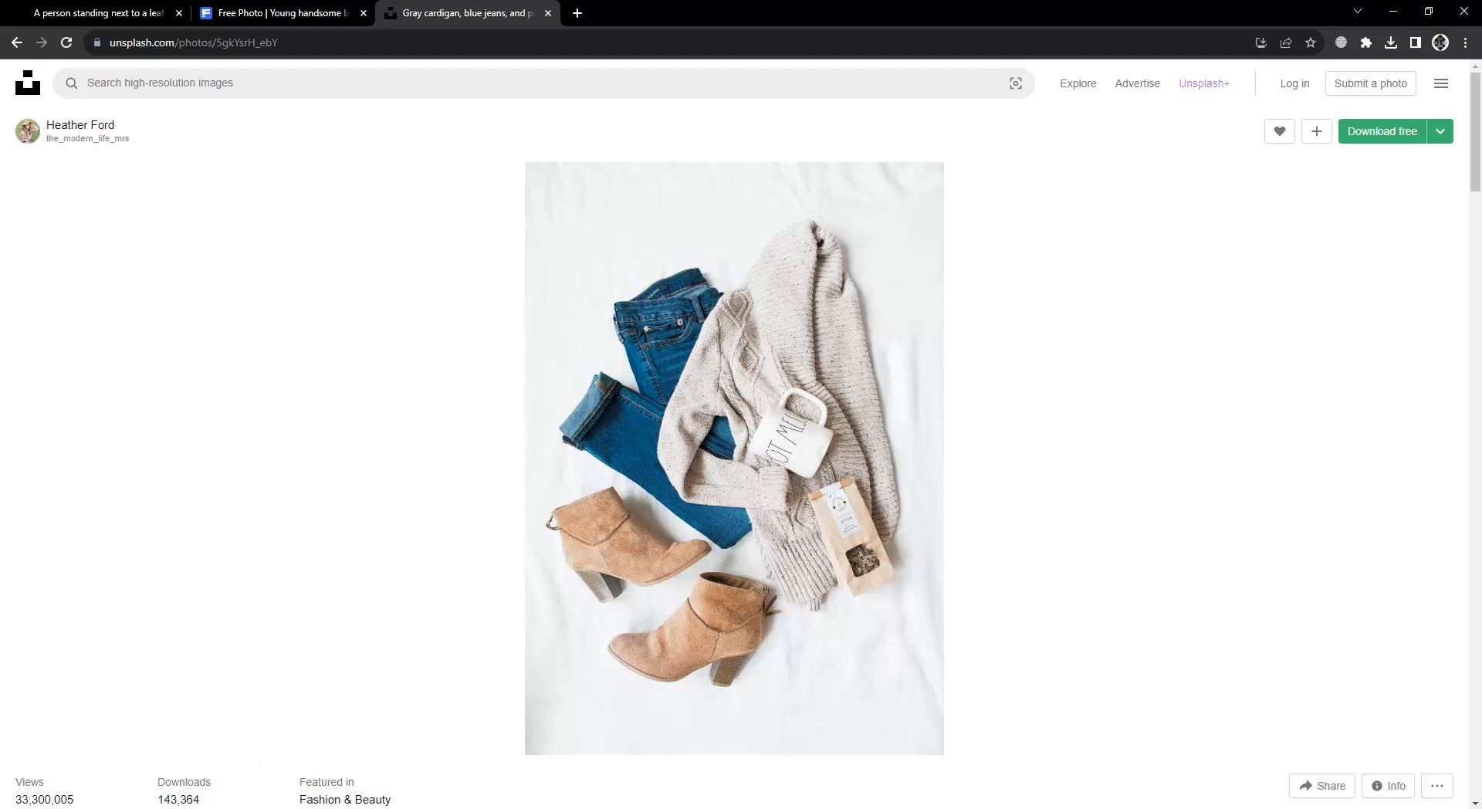
Switch to the bg-images folder in File Explorer and open young-handsome-man.jpg with Adobe Photoshop CC 2019.
{"action": "left_click", "coordinate": [262, 807]}
{"action": "left_click", "coordinate": [84, 806]}
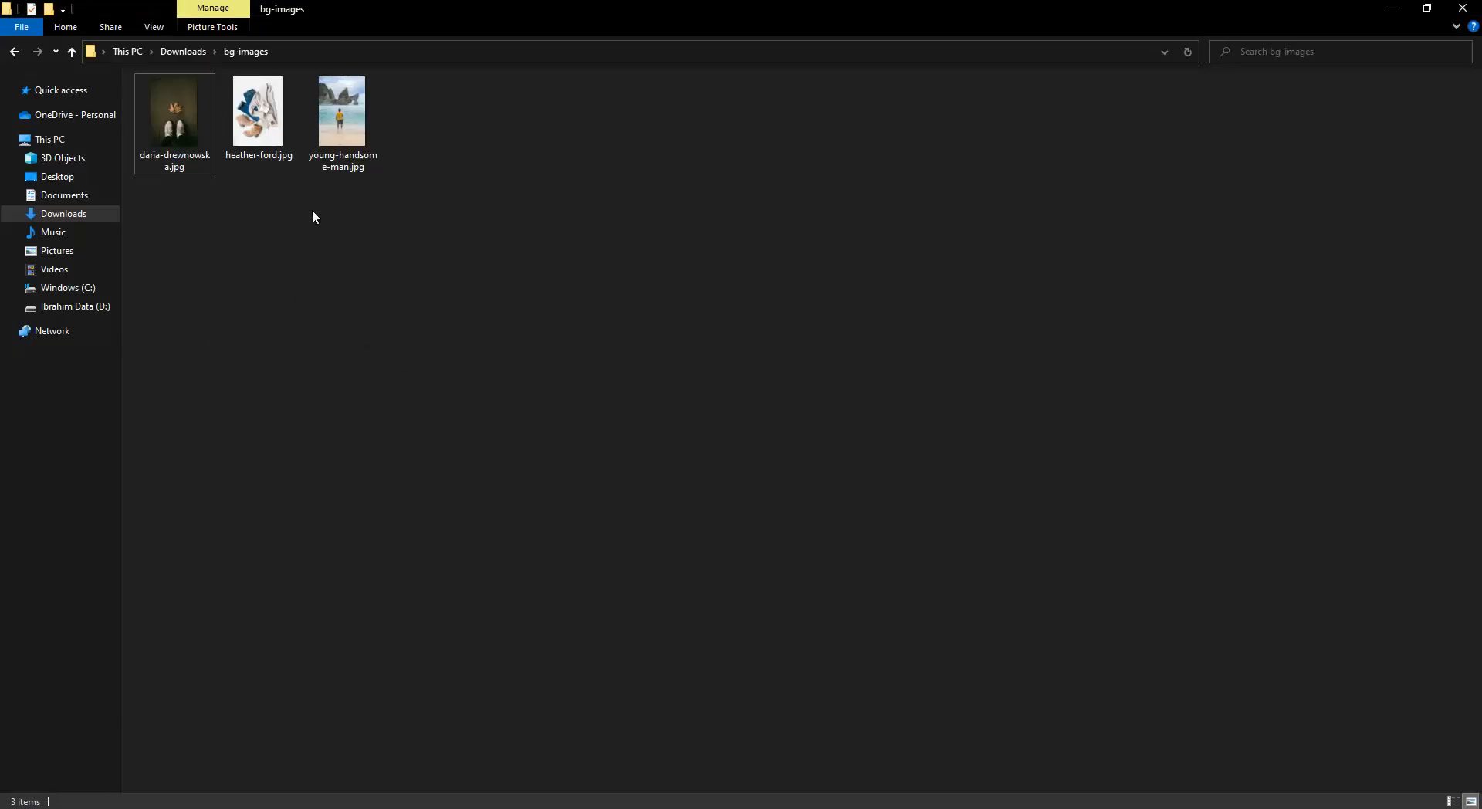
{"action": "left_click", "coordinate": [344, 127]}
{"action": "double_click", "coordinate": [330, 121]}
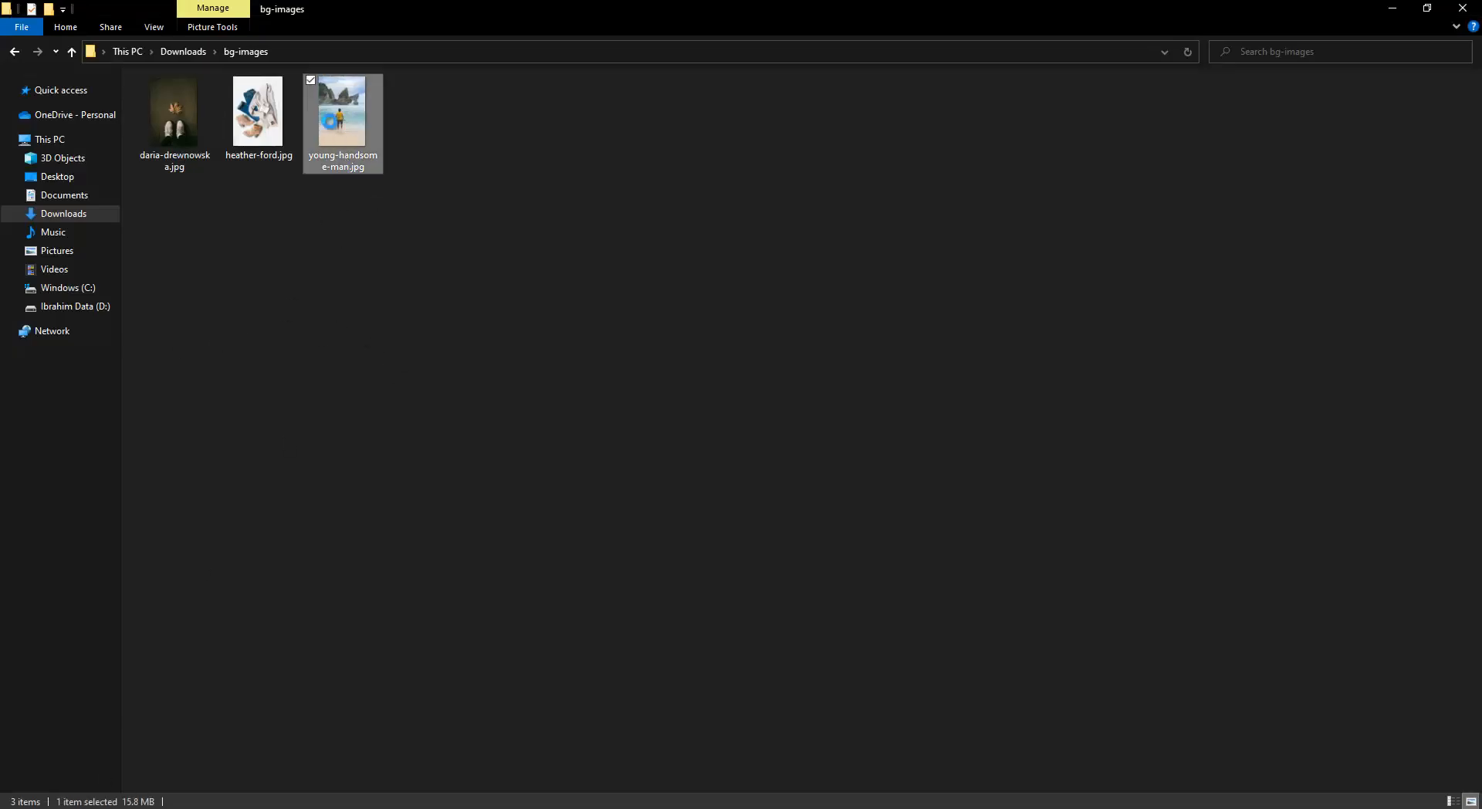
{"action": "right_click", "coordinate": [331, 122]}
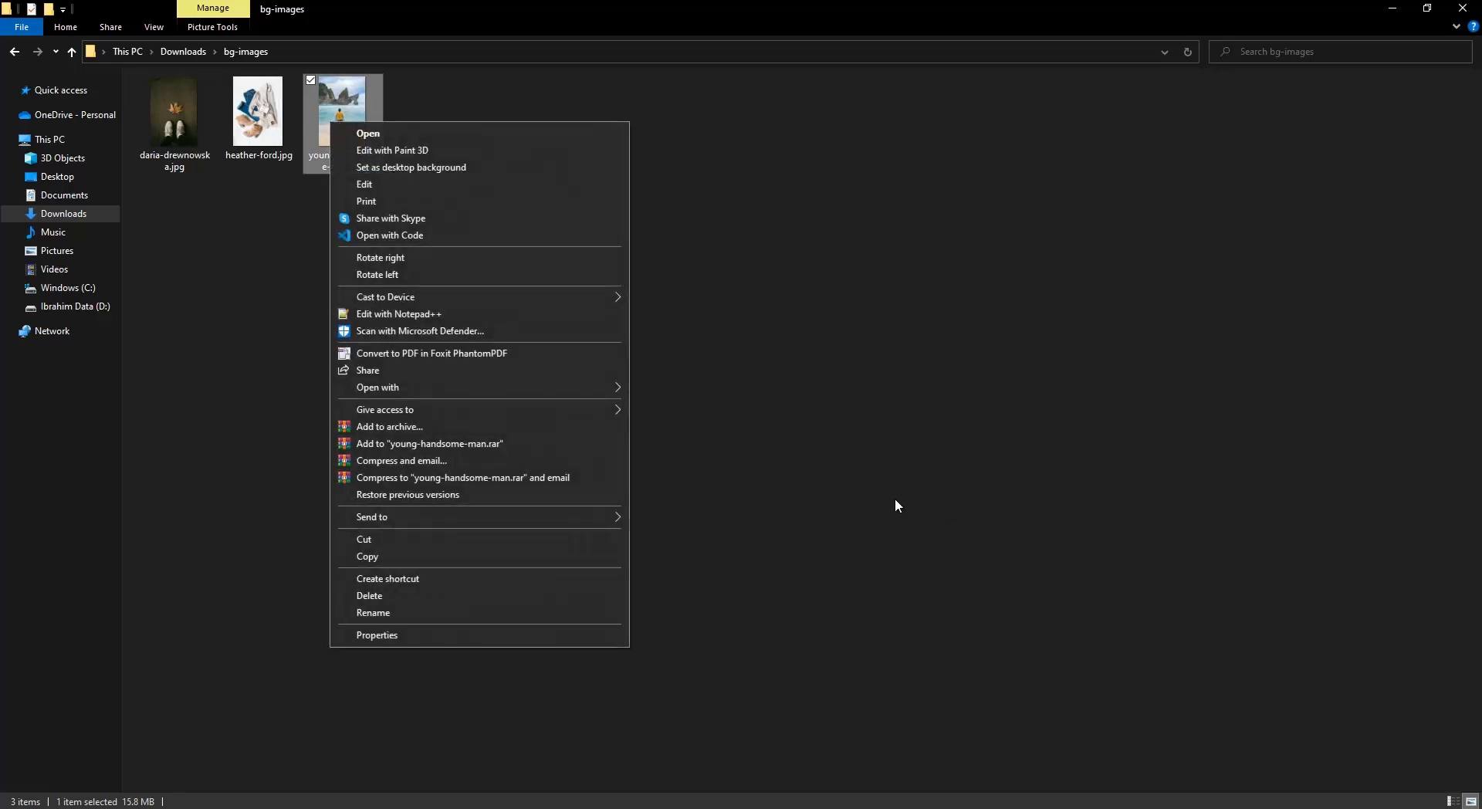
{"action": "mouse_move", "coordinate": [622, 386]}
{"action": "left_click", "coordinate": [733, 406]}
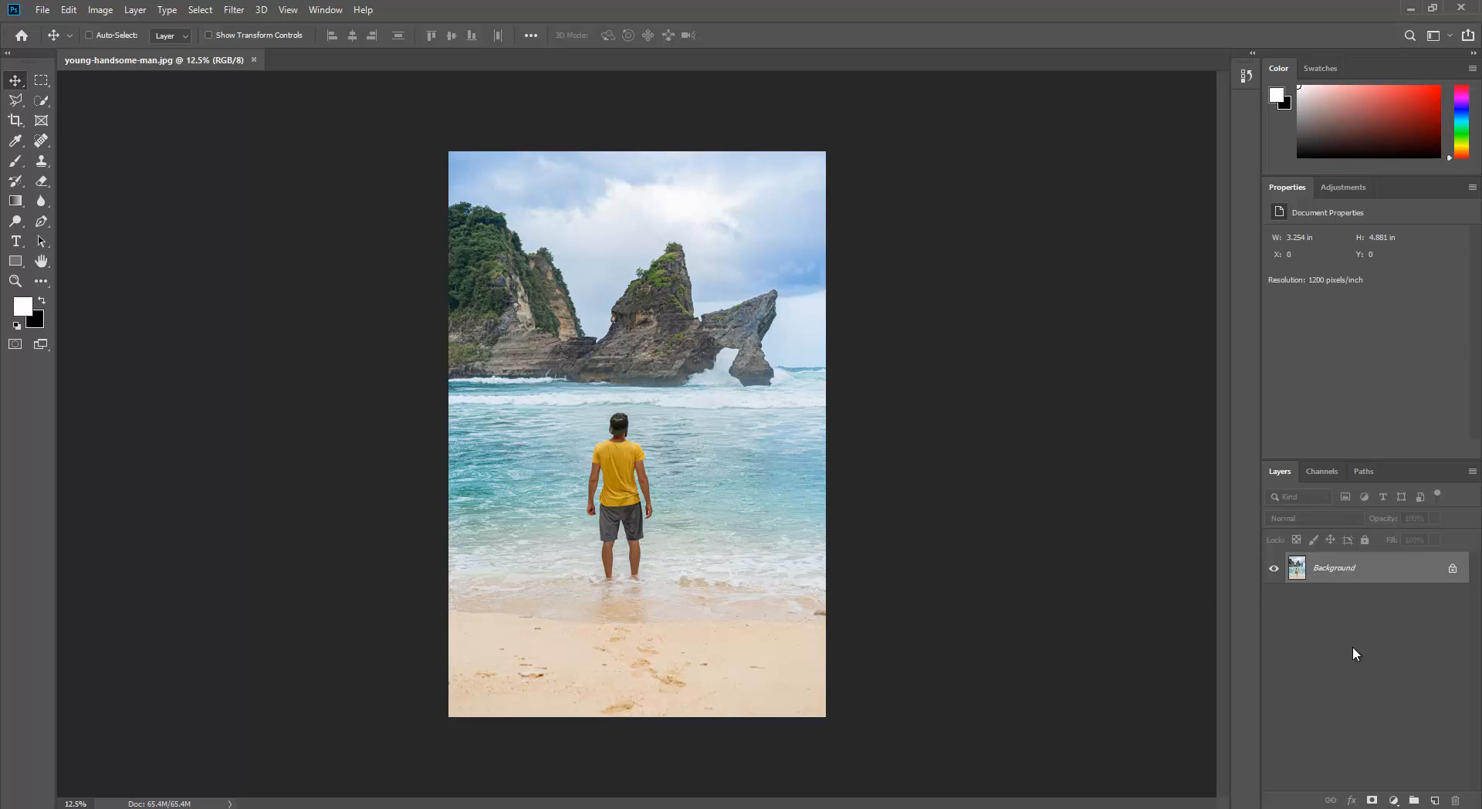
Duplicate the Background layer and draw a loose freehand Lasso selection around the man's whole figure on the copy.
{"action": "key", "text": "ctrl+j"}
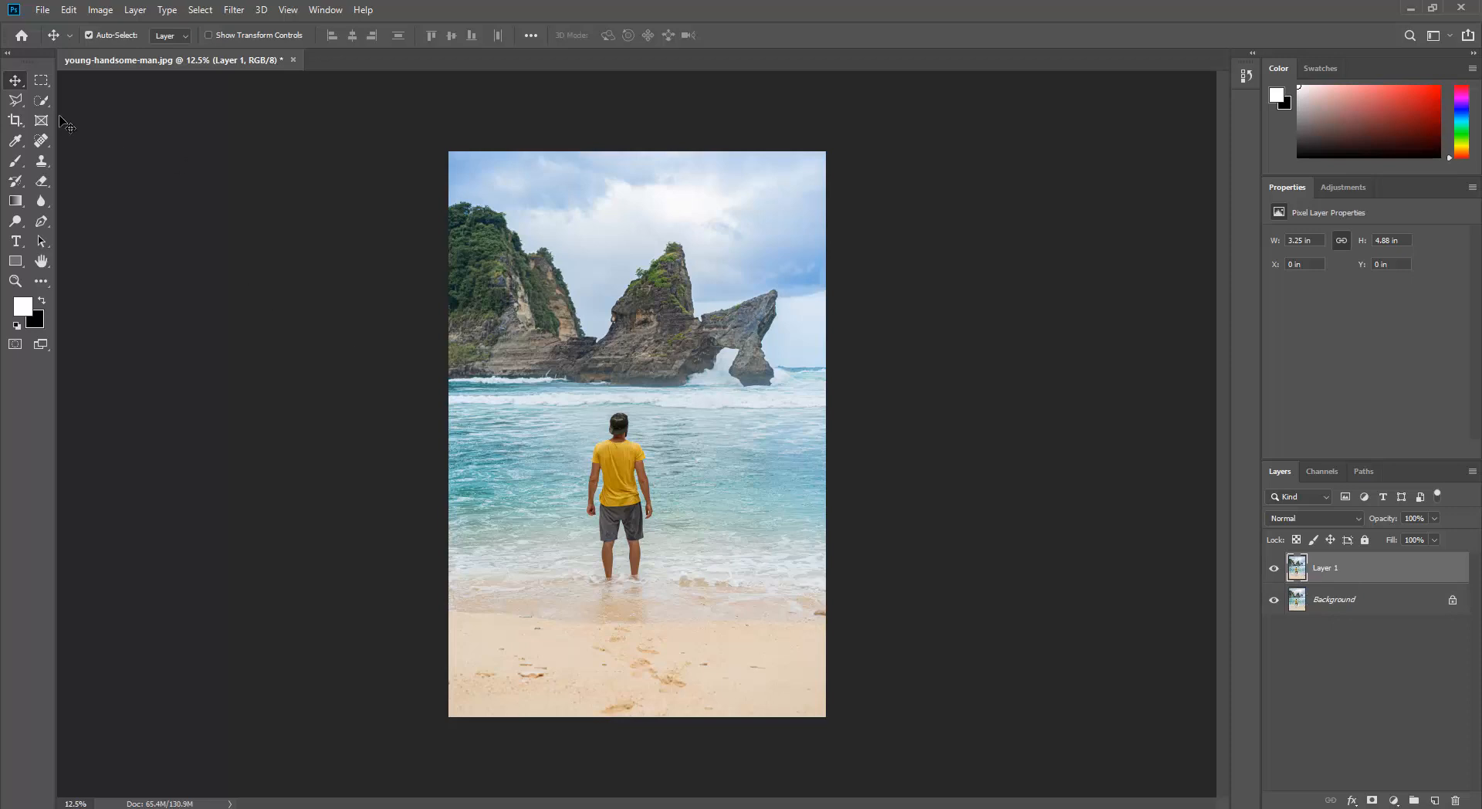
{"action": "left_click", "coordinate": [16, 103]}
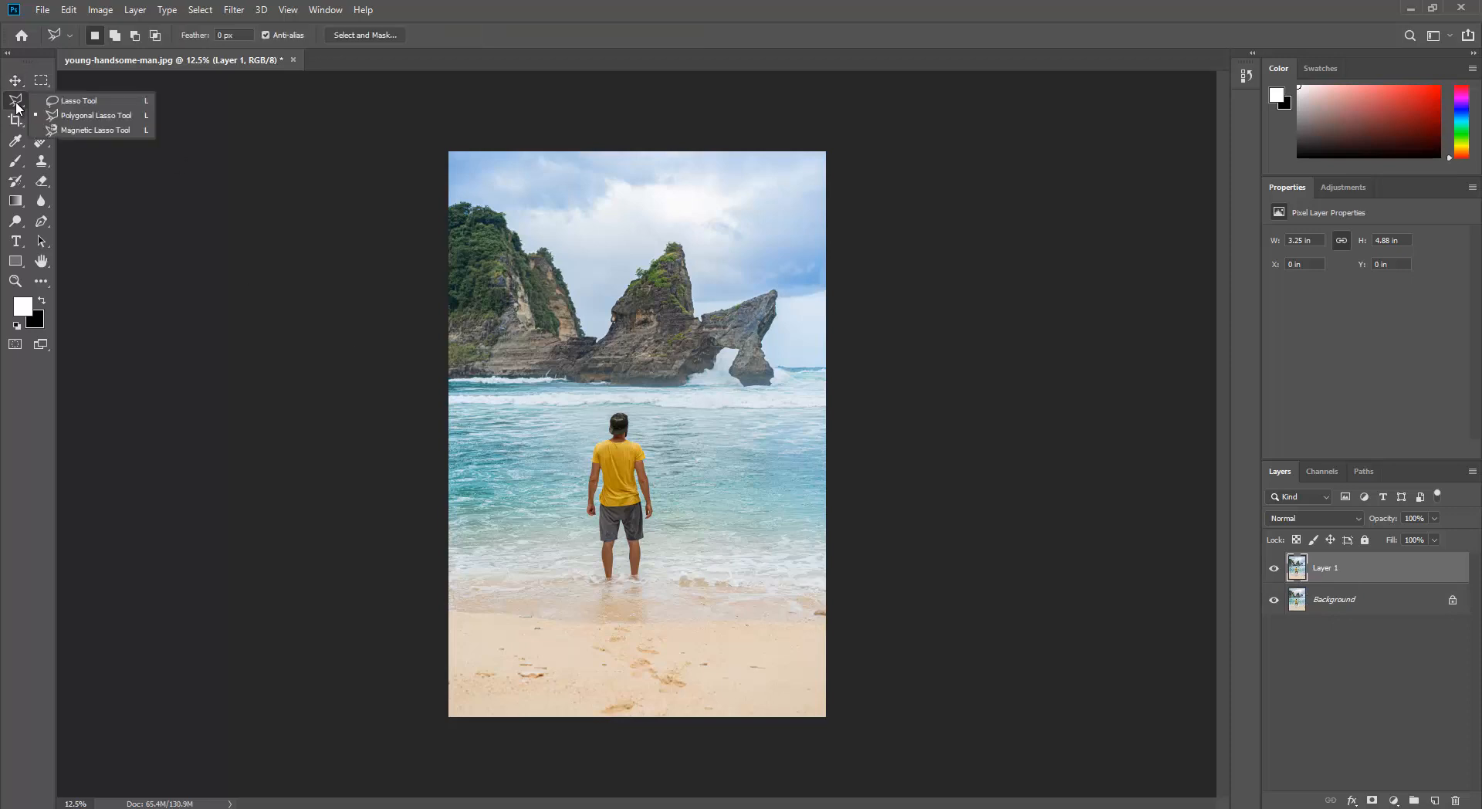
{"action": "left_click", "coordinate": [78, 100]}
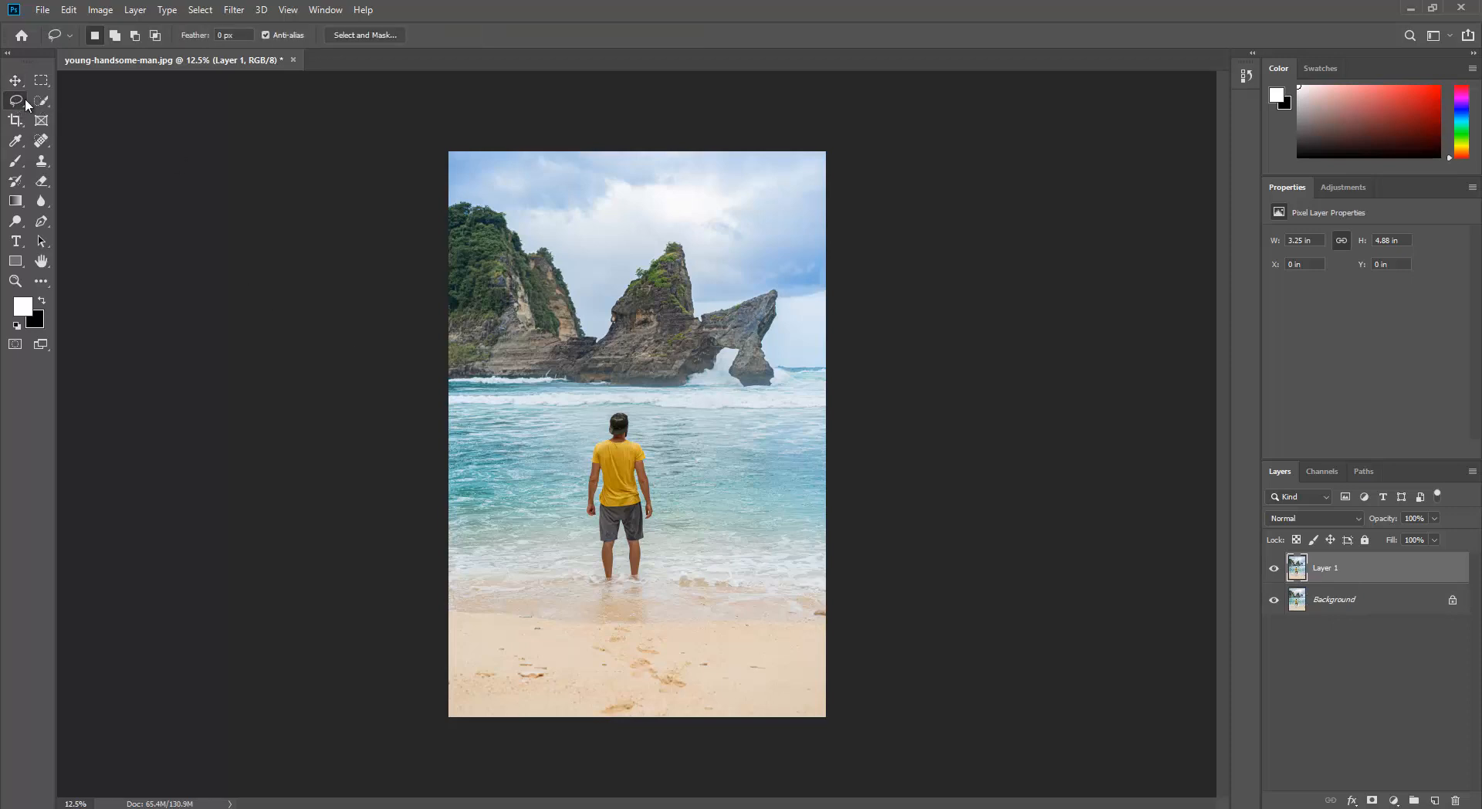
{"action": "left_click", "coordinate": [16, 103]}
{"action": "left_click", "coordinate": [76, 106]}
{"action": "scroll", "coordinate": [642, 579], "scroll_direction": "up", "scroll_amount": 3}
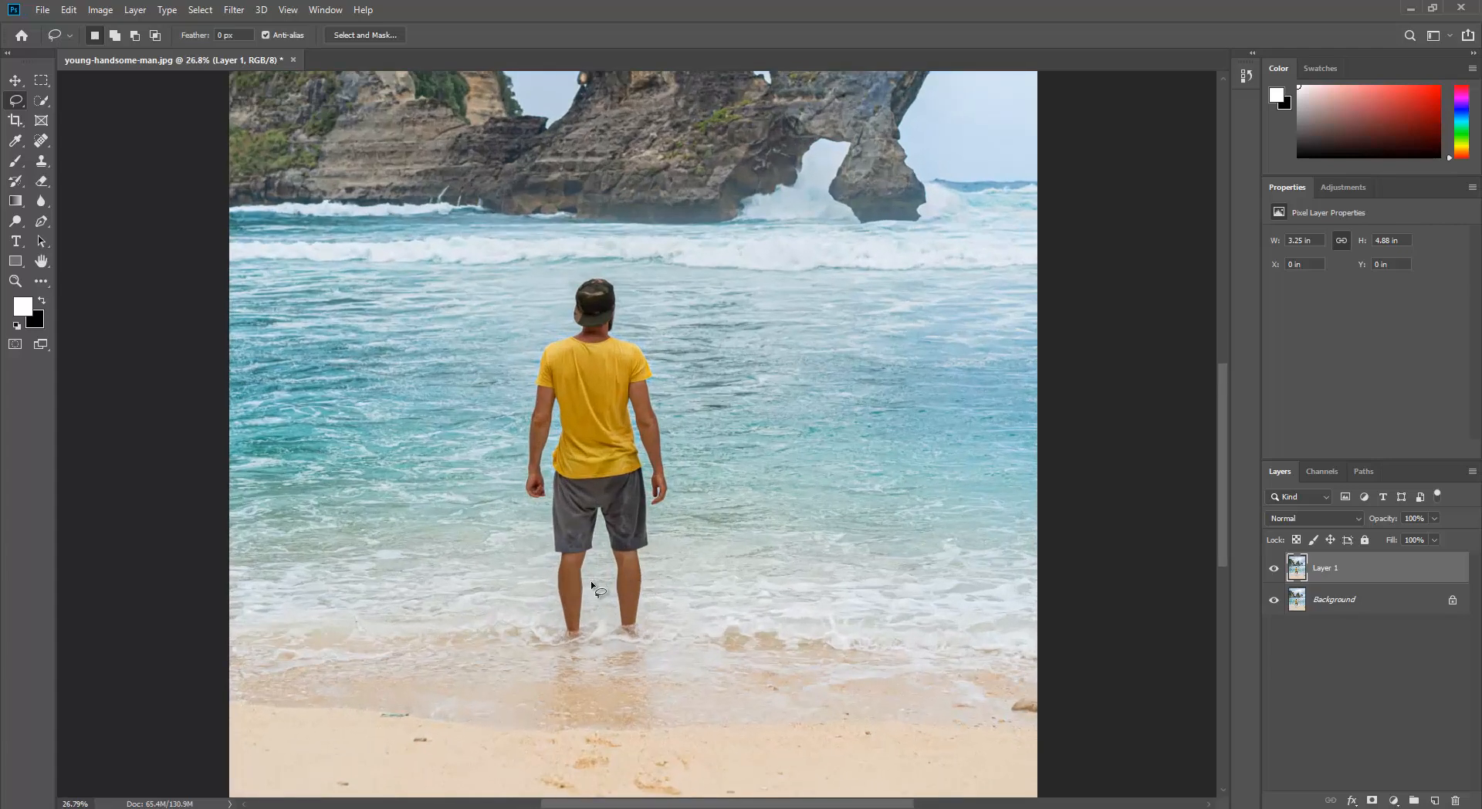
{"action": "scroll", "coordinate": [601, 590], "scroll_direction": "up", "scroll_amount": 1}
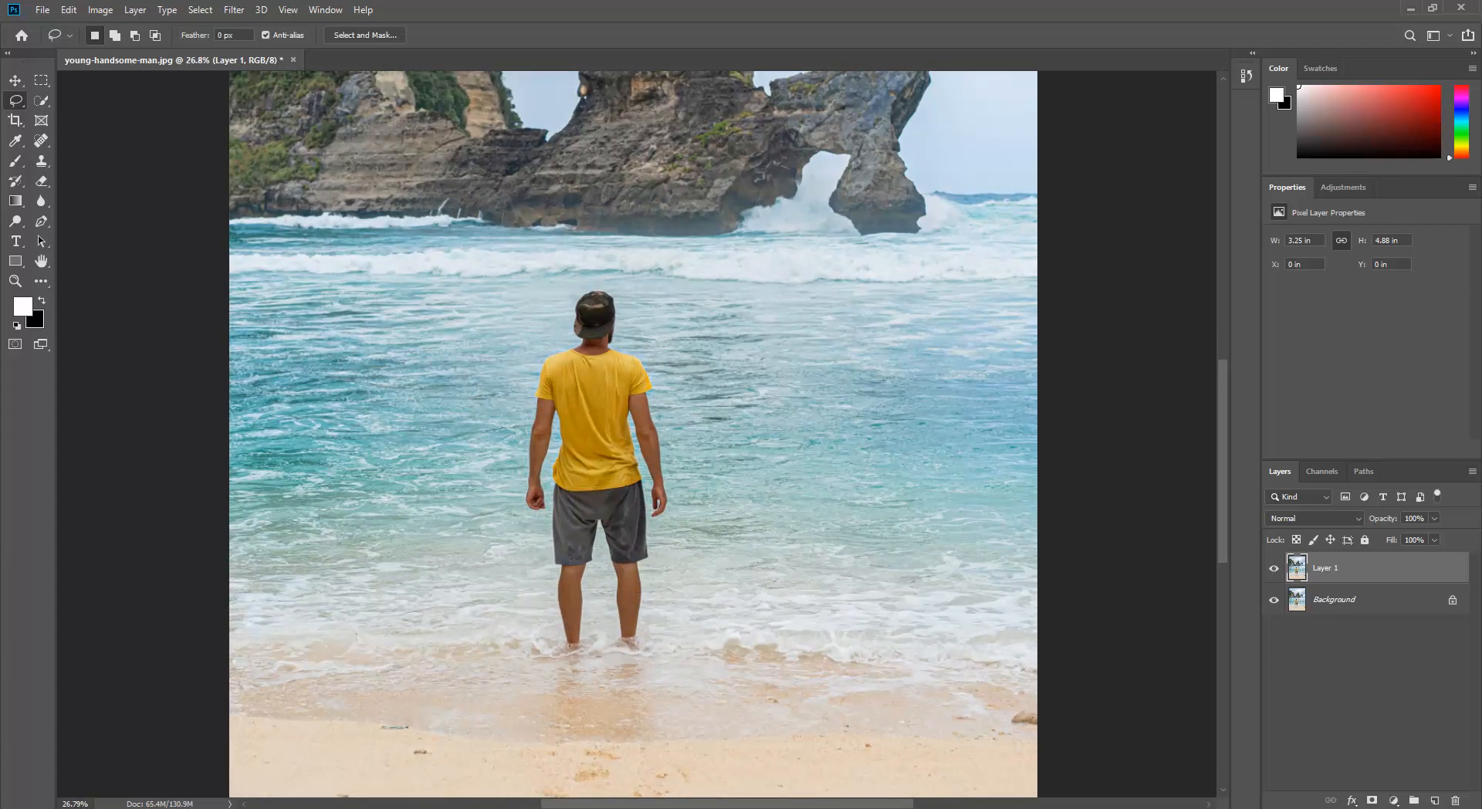
{"action": "scroll", "coordinate": [602, 588], "scroll_direction": "up", "scroll_amount": 6}
{"action": "left_click_drag", "start_coordinate": [570, 433], "coordinate": [588, 470]}
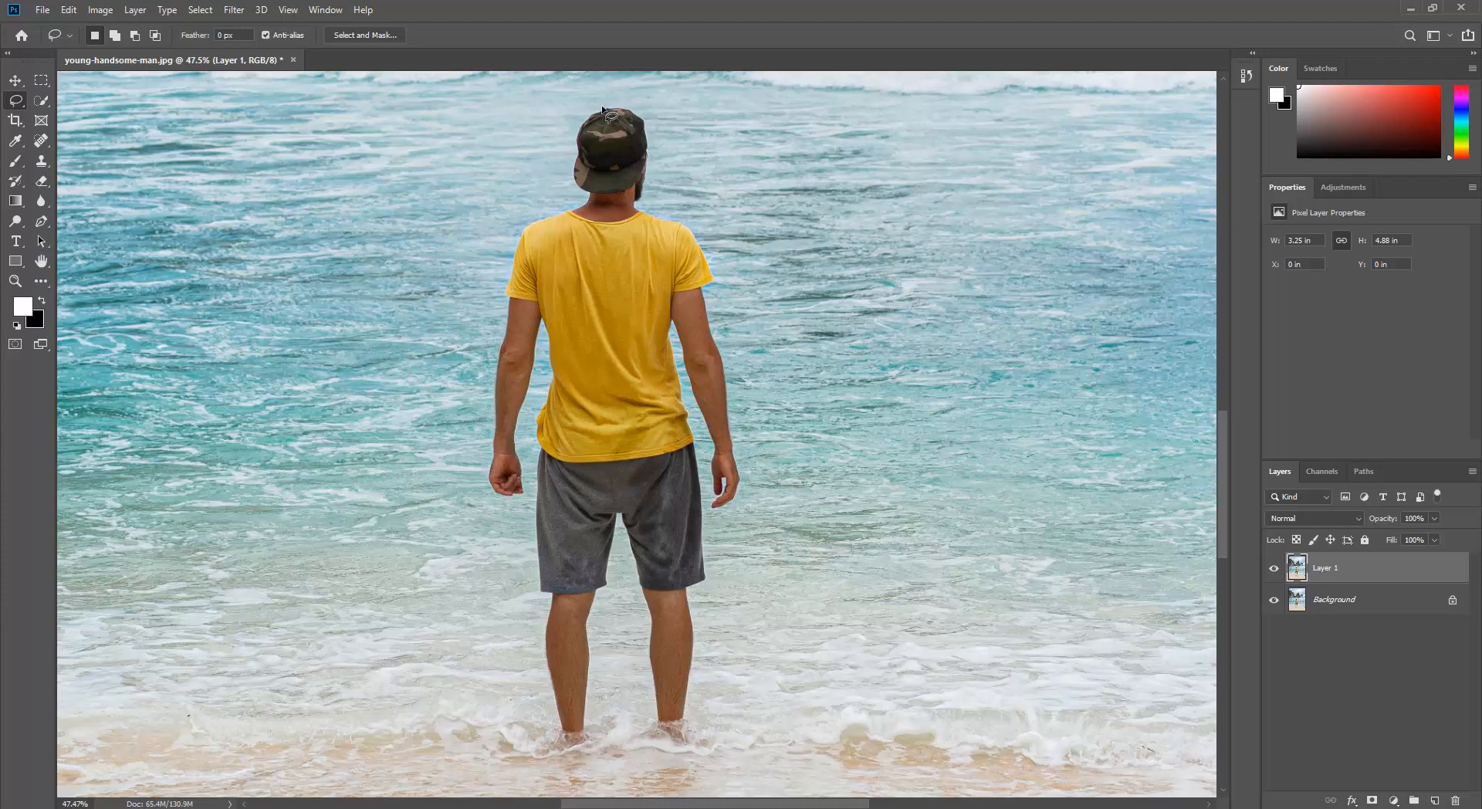
{"action": "scroll", "coordinate": [606, 108], "scroll_direction": "up", "scroll_amount": 2}
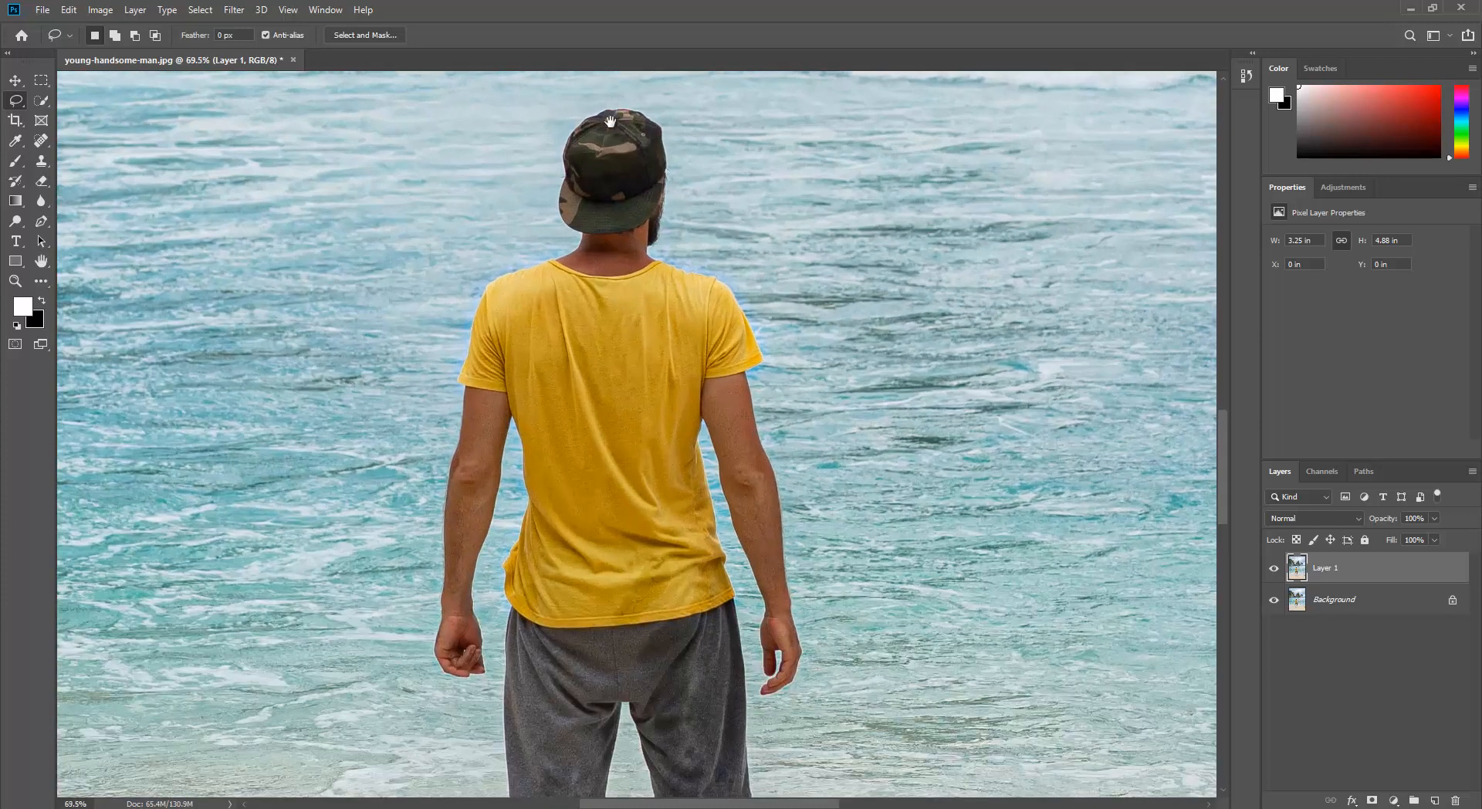
{"action": "scroll", "coordinate": [622, 209], "scroll_direction": "down", "scroll_amount": 2}
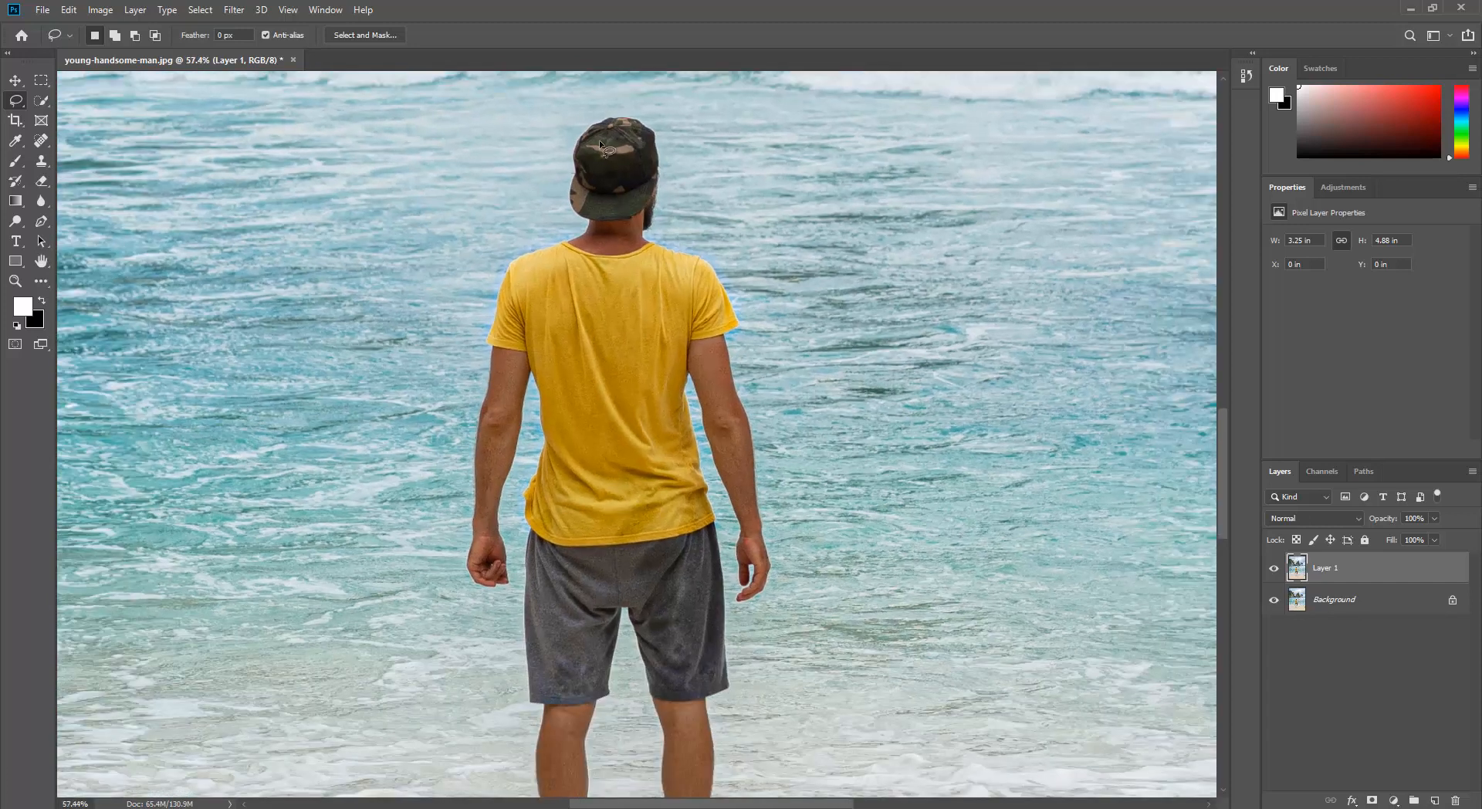
{"action": "scroll", "coordinate": [625, 279], "scroll_direction": "down", "scroll_amount": 1}
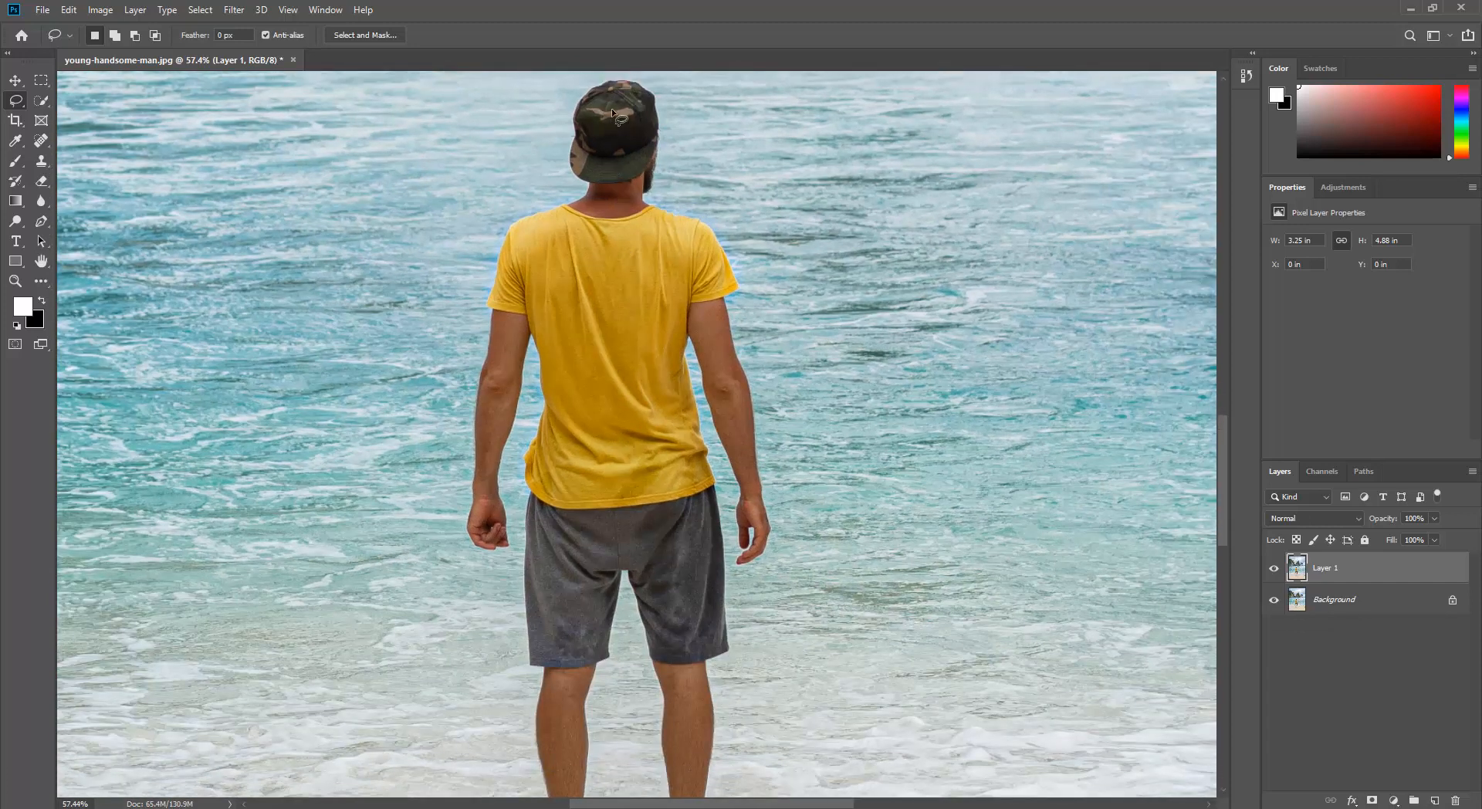
{"action": "mouse_move", "coordinate": [605, 77]}
{"action": "left_mouse_down"}
{"action": "mouse_move", "coordinate": [565, 117]}
{"action": "mouse_move", "coordinate": [555, 187]}
{"action": "mouse_move", "coordinate": [482, 247]}
{"action": "mouse_move", "coordinate": [464, 324]}
{"action": "mouse_move", "coordinate": [453, 545]}
{"action": "mouse_move", "coordinate": [510, 577]}
{"action": "mouse_move", "coordinate": [513, 632]}
{"action": "mouse_move", "coordinate": [519, 426]}
{"action": "mouse_move", "coordinate": [551, 628]}
{"action": "mouse_move", "coordinate": [576, 645]}
{"action": "mouse_move", "coordinate": [615, 639]}
{"action": "mouse_move", "coordinate": [604, 513]}
{"action": "mouse_move", "coordinate": [632, 393]}
{"action": "mouse_move", "coordinate": [683, 637]}
{"action": "mouse_move", "coordinate": [713, 636]}
{"action": "mouse_move", "coordinate": [743, 377]}
{"action": "mouse_move", "coordinate": [786, 345]}
{"action": "mouse_move", "coordinate": [758, 149]}
{"action": "mouse_move", "coordinate": [783, 448]}
{"action": "mouse_move", "coordinate": [767, 339]}
{"action": "mouse_move", "coordinate": [706, 254]}
{"action": "mouse_move", "coordinate": [690, 173]}
{"action": "mouse_move", "coordinate": [652, 163]}
{"action": "left_mouse_up"}
{"action": "scroll", "coordinate": [516, 579], "scroll_direction": "down", "scroll_amount": 5}
{"action": "key", "text": "space"}
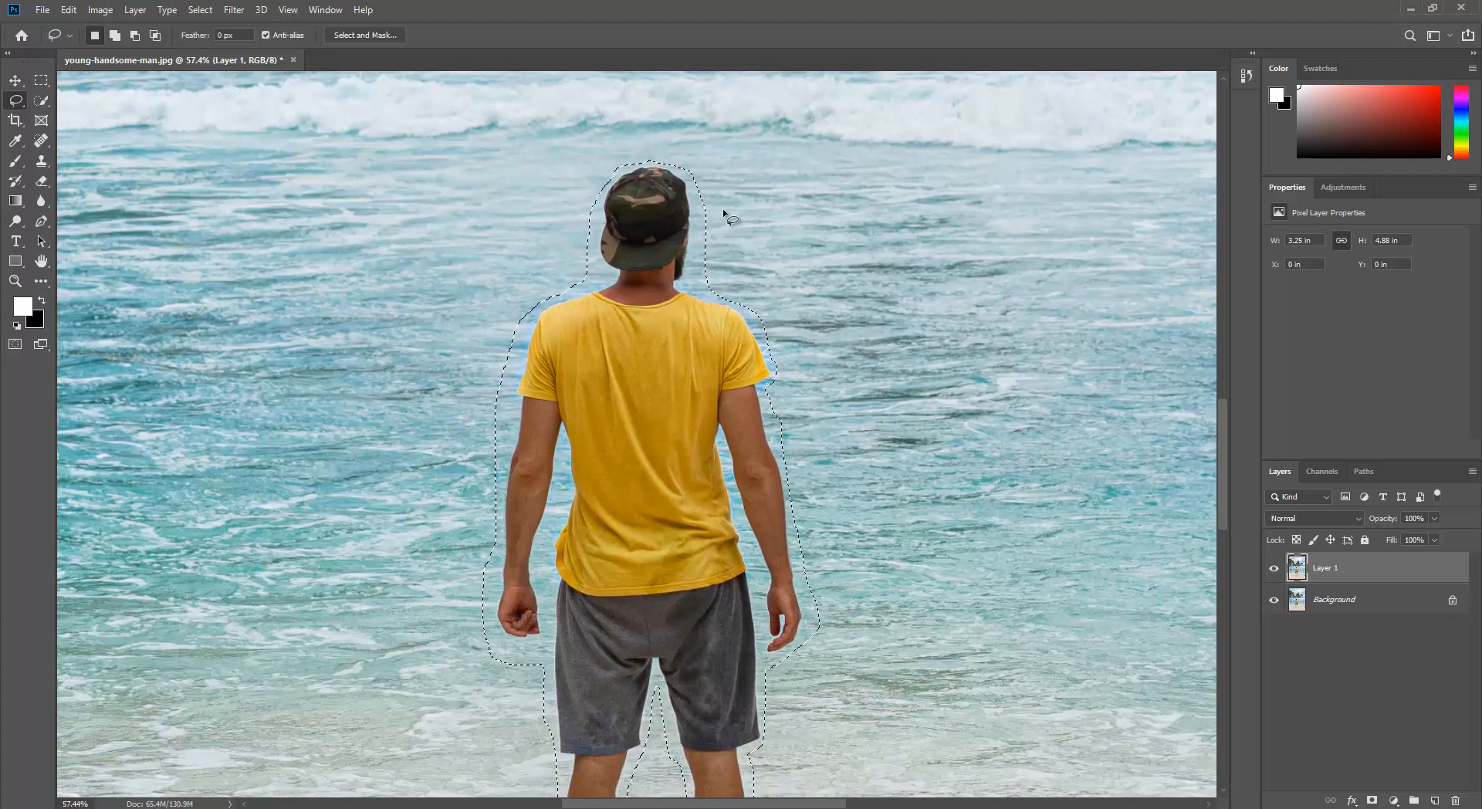
Remove the man by filling the selection with Content-Aware contents in Normal mode at 100% opacity, and deselect.
{"action": "left_click", "coordinate": [68, 10]}
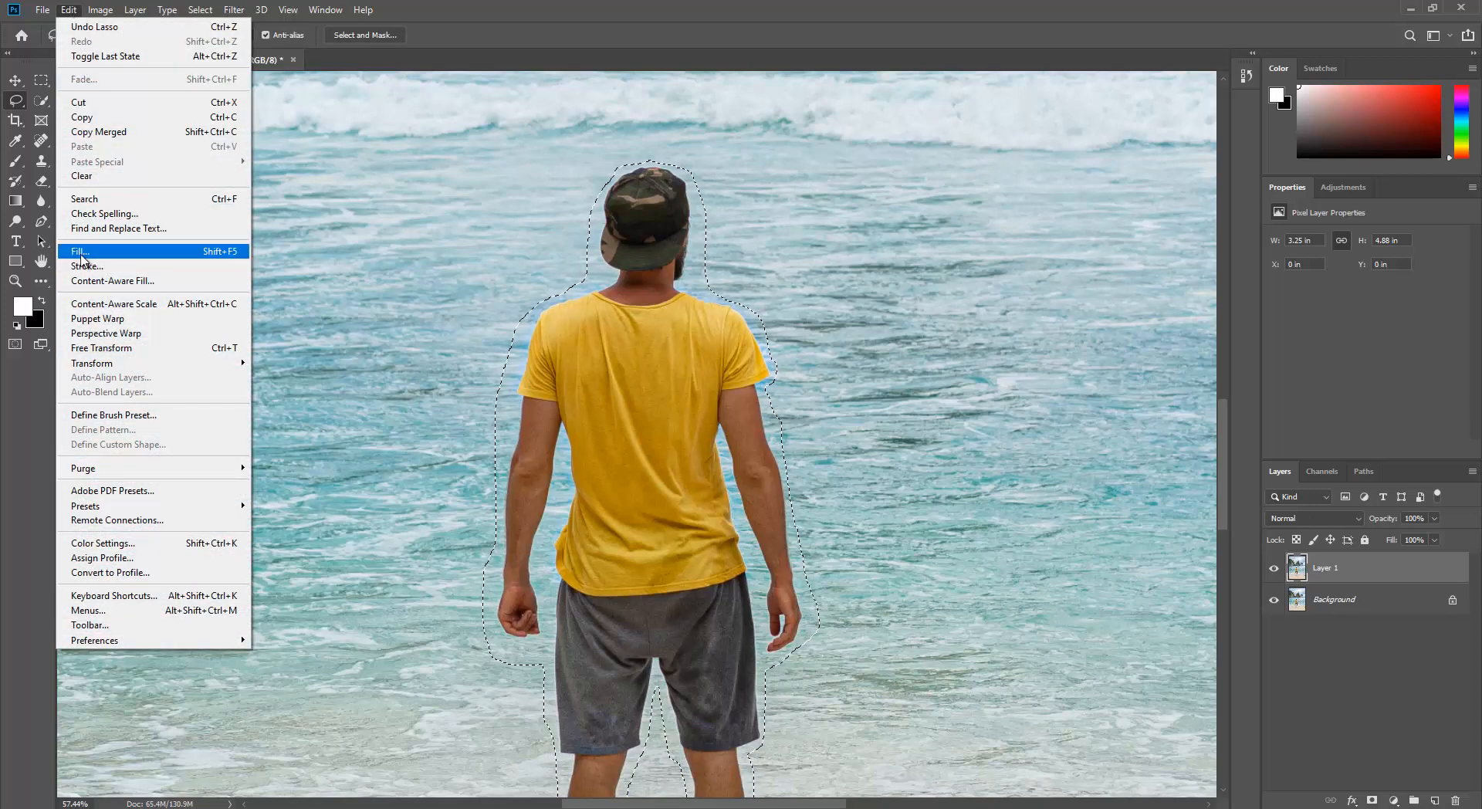
{"action": "left_click", "coordinate": [80, 251]}
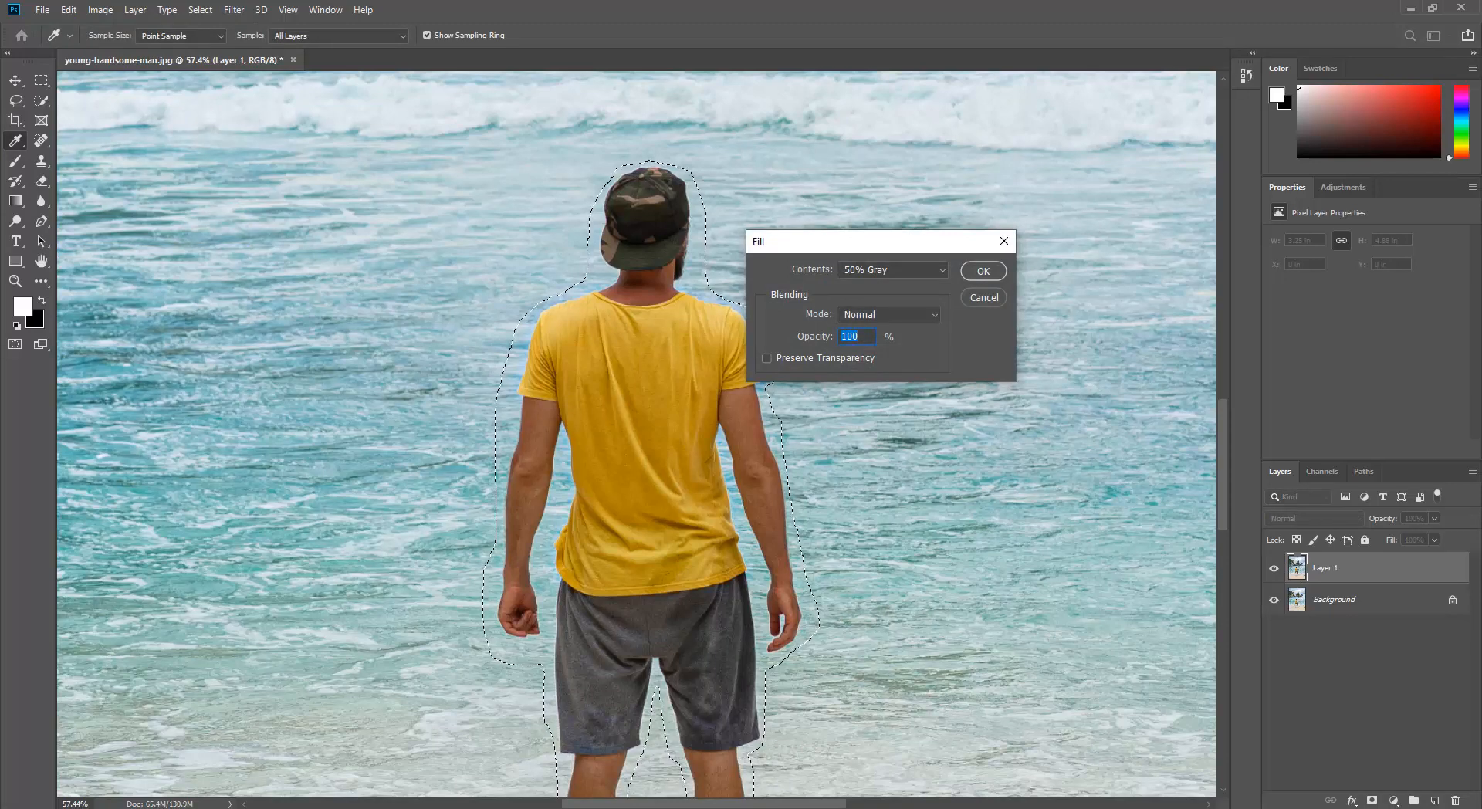
{"action": "left_click", "coordinate": [891, 276]}
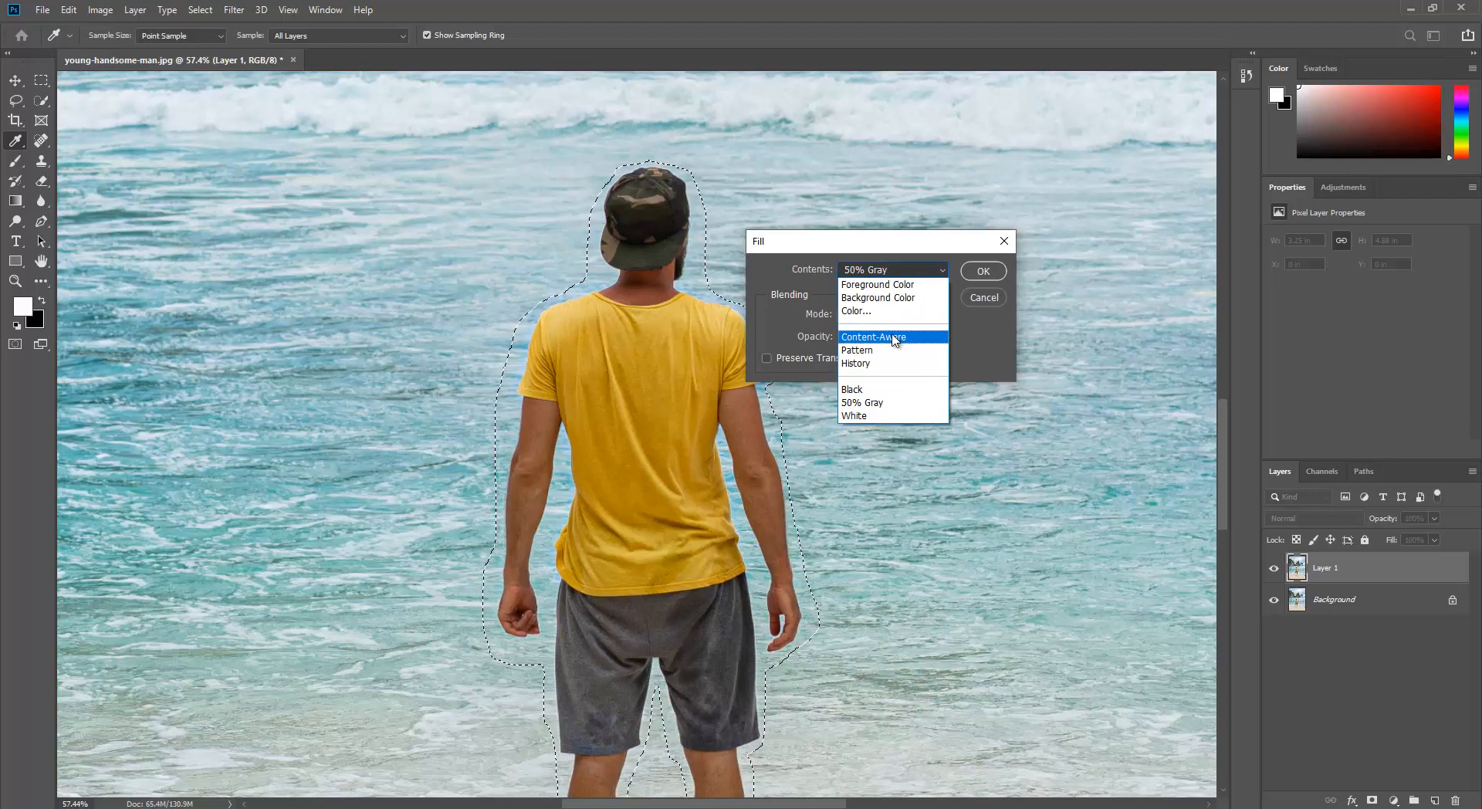
{"action": "left_click", "coordinate": [895, 337]}
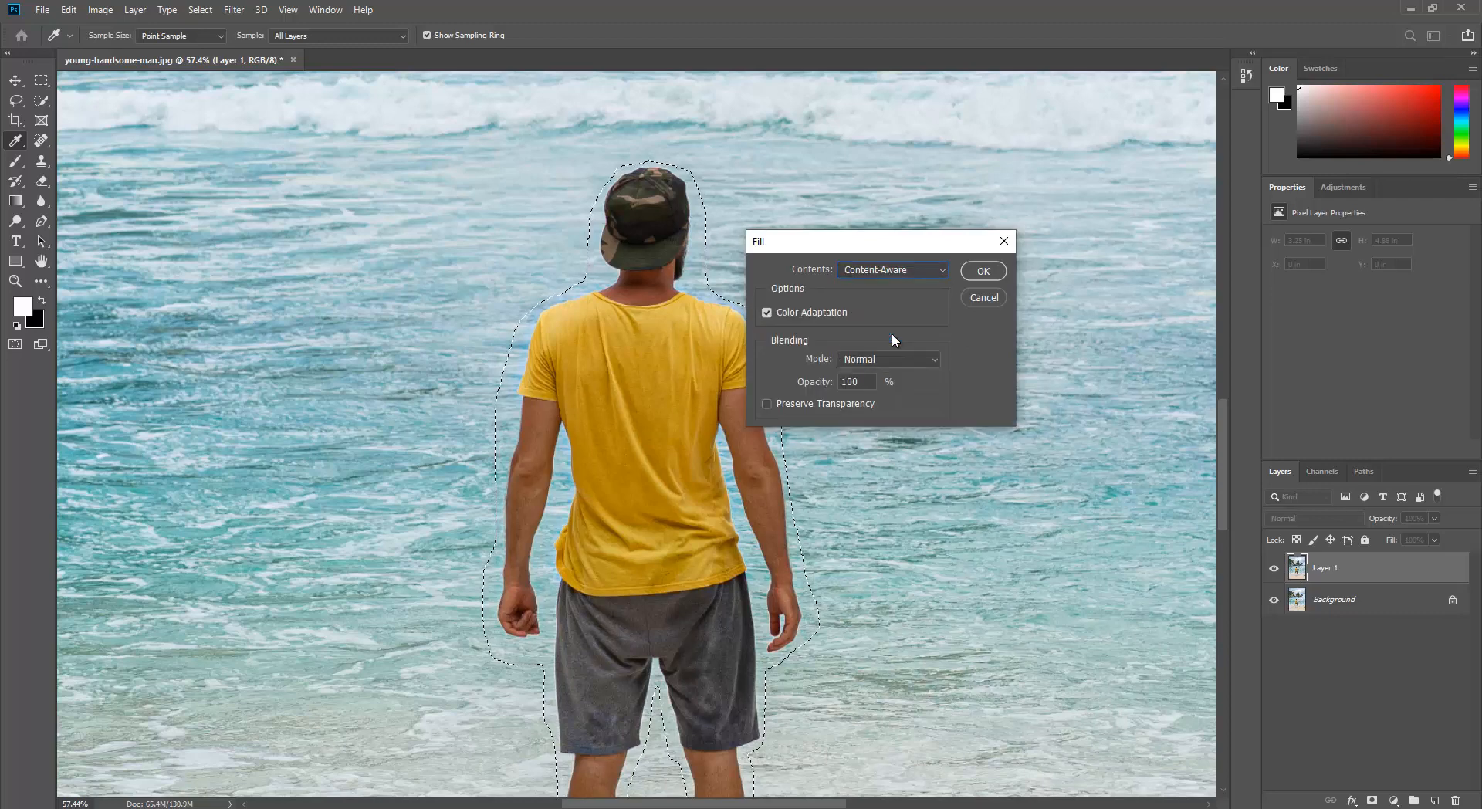
{"action": "left_click", "coordinate": [974, 270]}
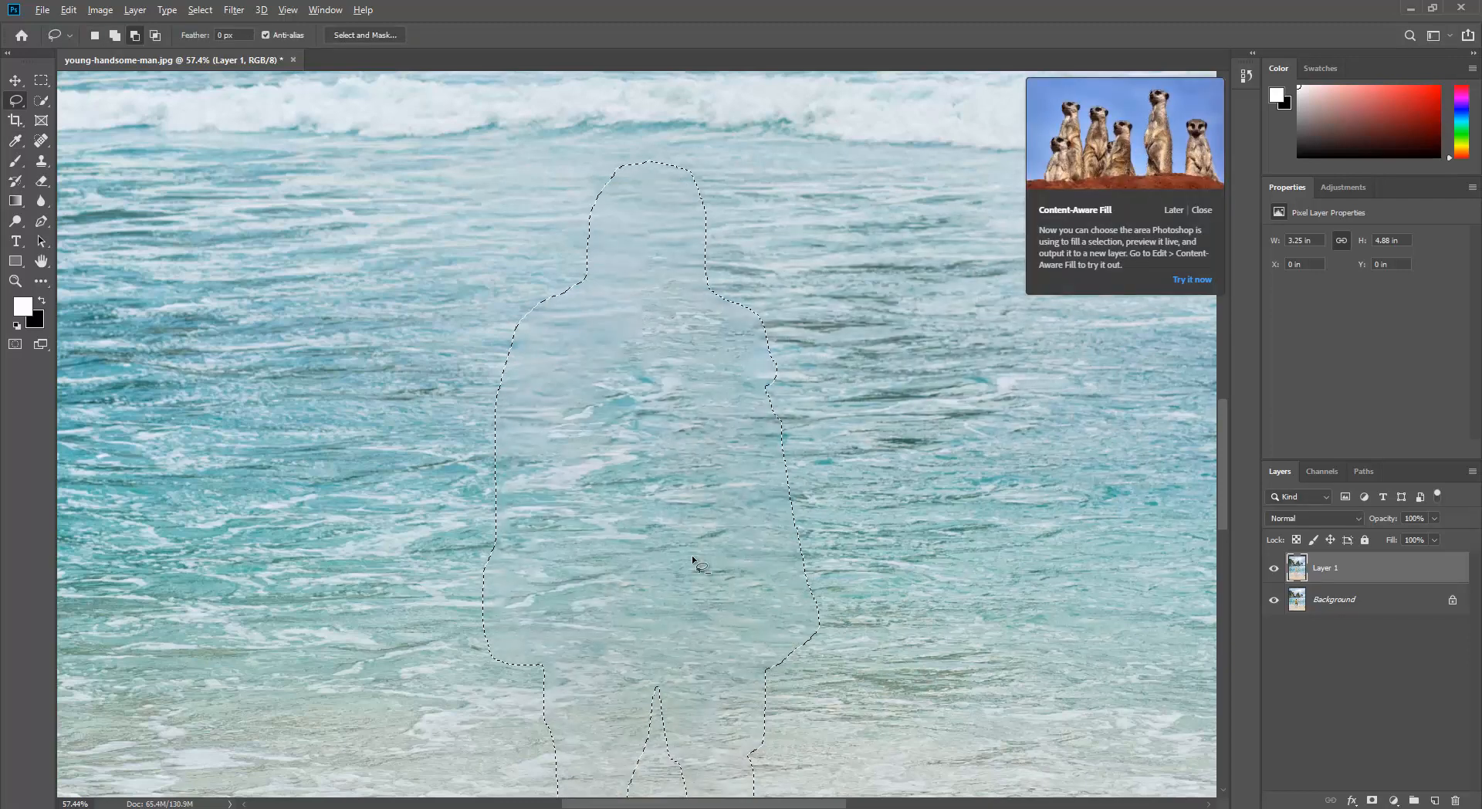
{"action": "scroll", "coordinate": [692, 558], "scroll_direction": "down", "scroll_amount": 5}
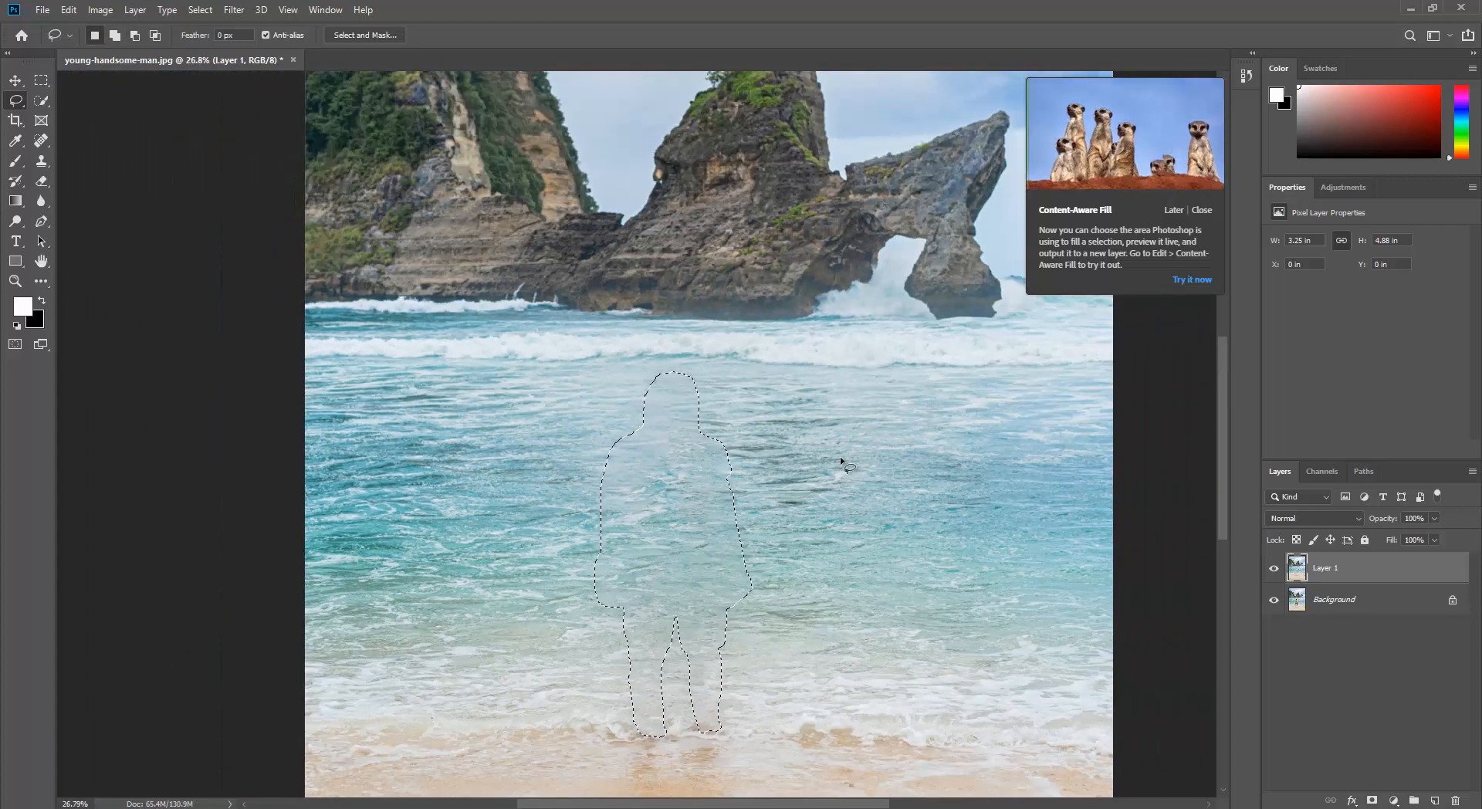
{"action": "left_click", "coordinate": [992, 456]}
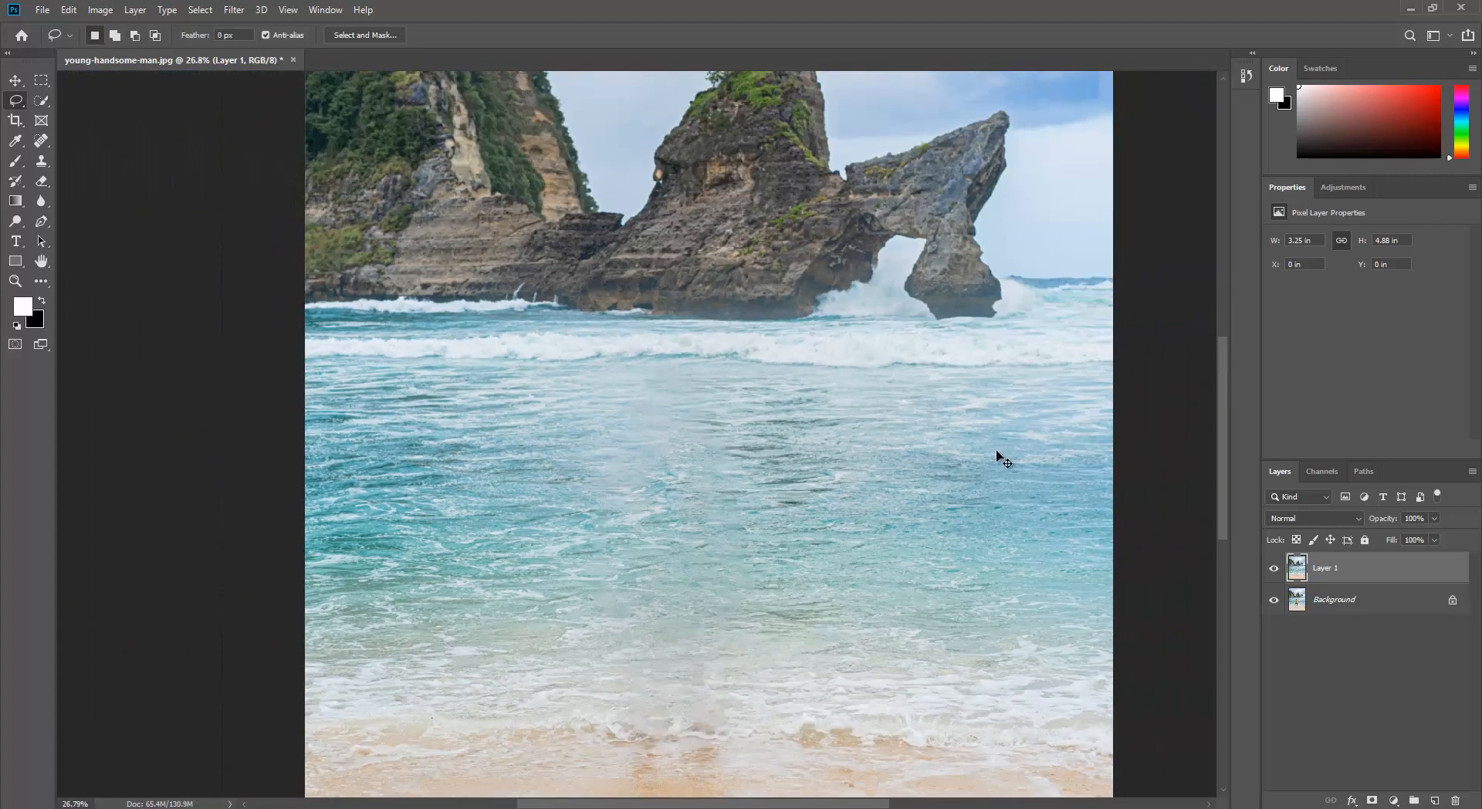
{"action": "scroll", "coordinate": [785, 550], "scroll_direction": "down", "scroll_amount": 1}
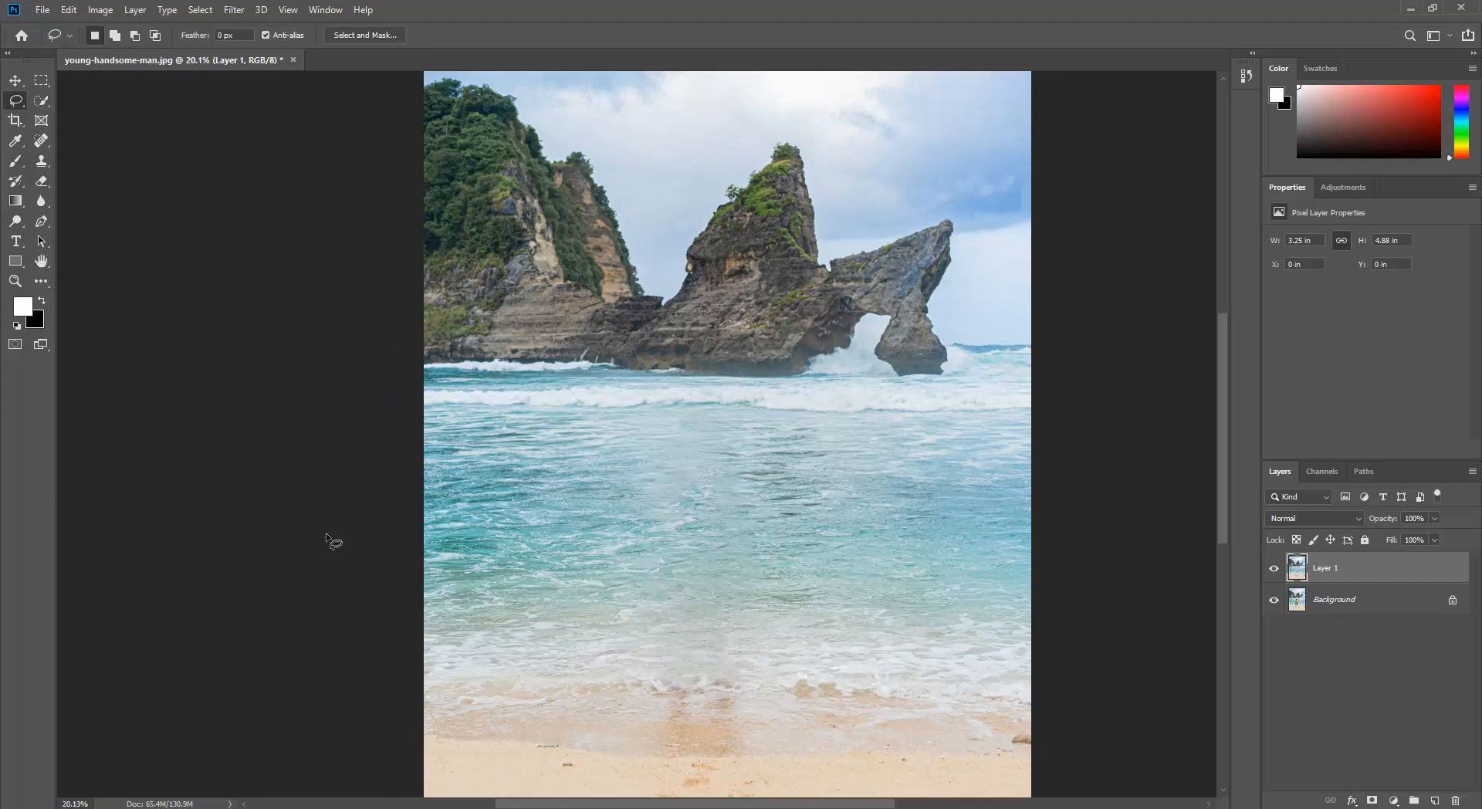
{"action": "scroll", "coordinate": [926, 586], "scroll_direction": "down", "scroll_amount": 3}
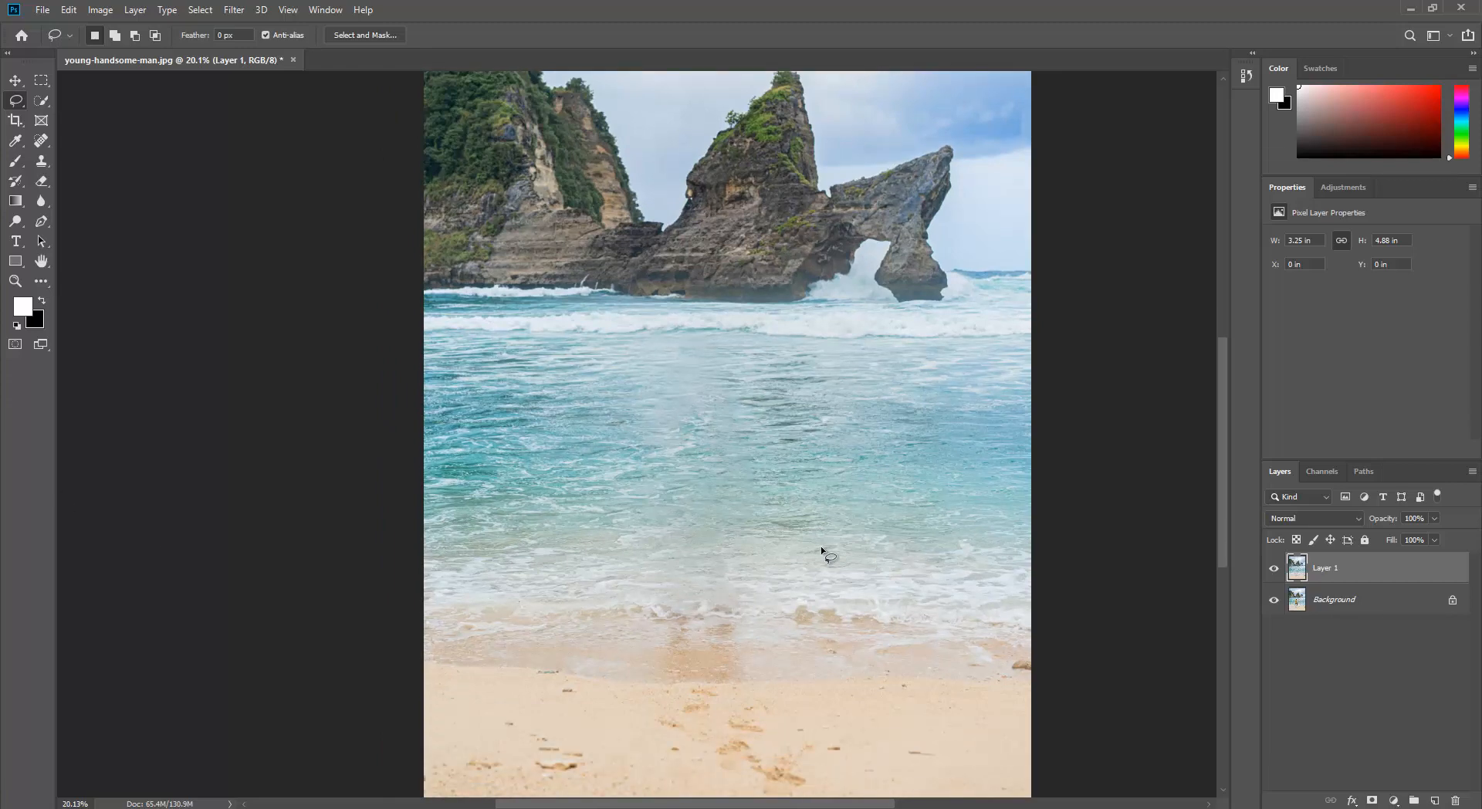
{"action": "scroll", "coordinate": [787, 540], "scroll_direction": "down", "scroll_amount": 1}
{"action": "scroll", "coordinate": [760, 538], "scroll_direction": "down", "scroll_amount": 1}
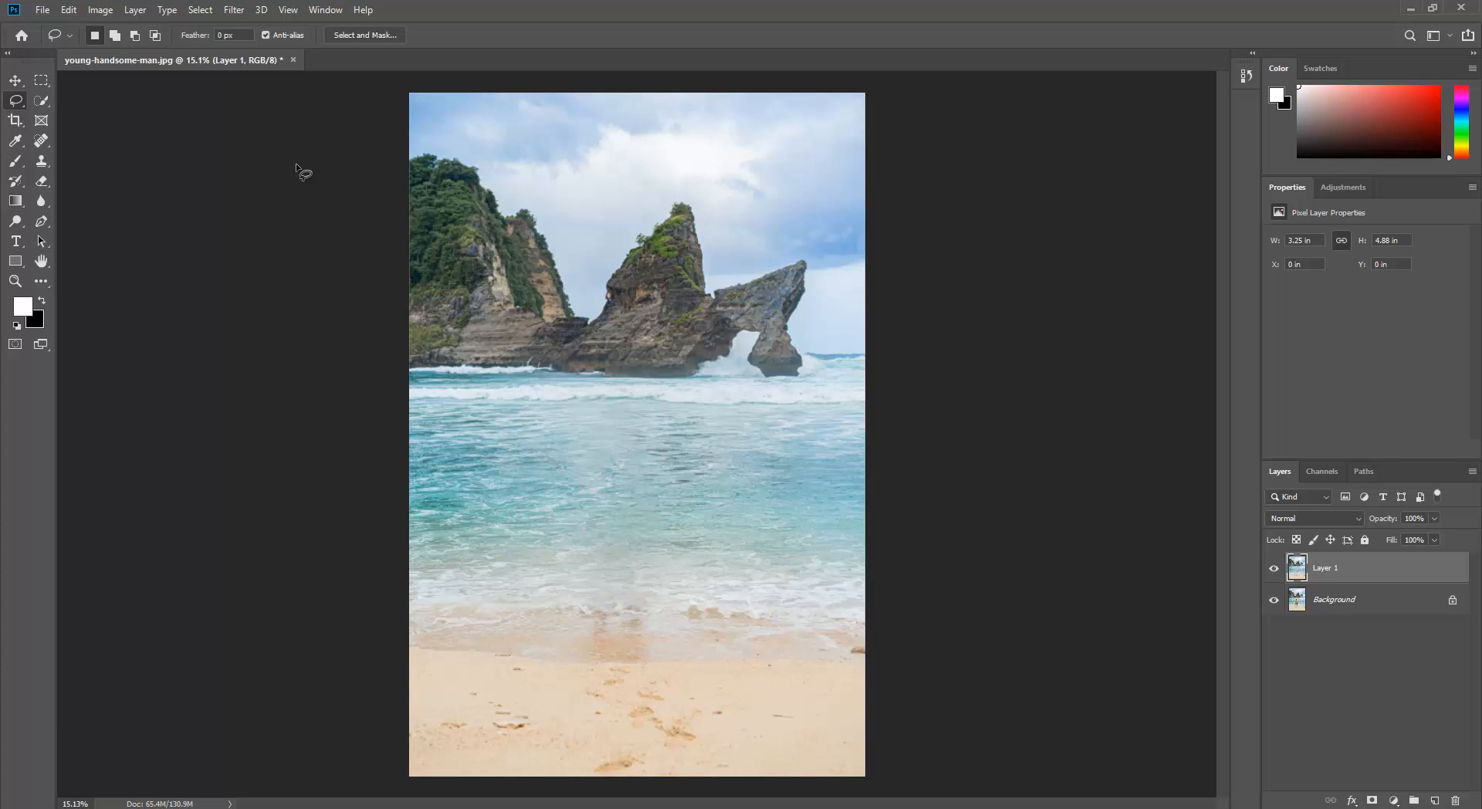
Close young-handsome-man.jpg without saving the changes.
{"action": "key", "text": "alt+Tab"}
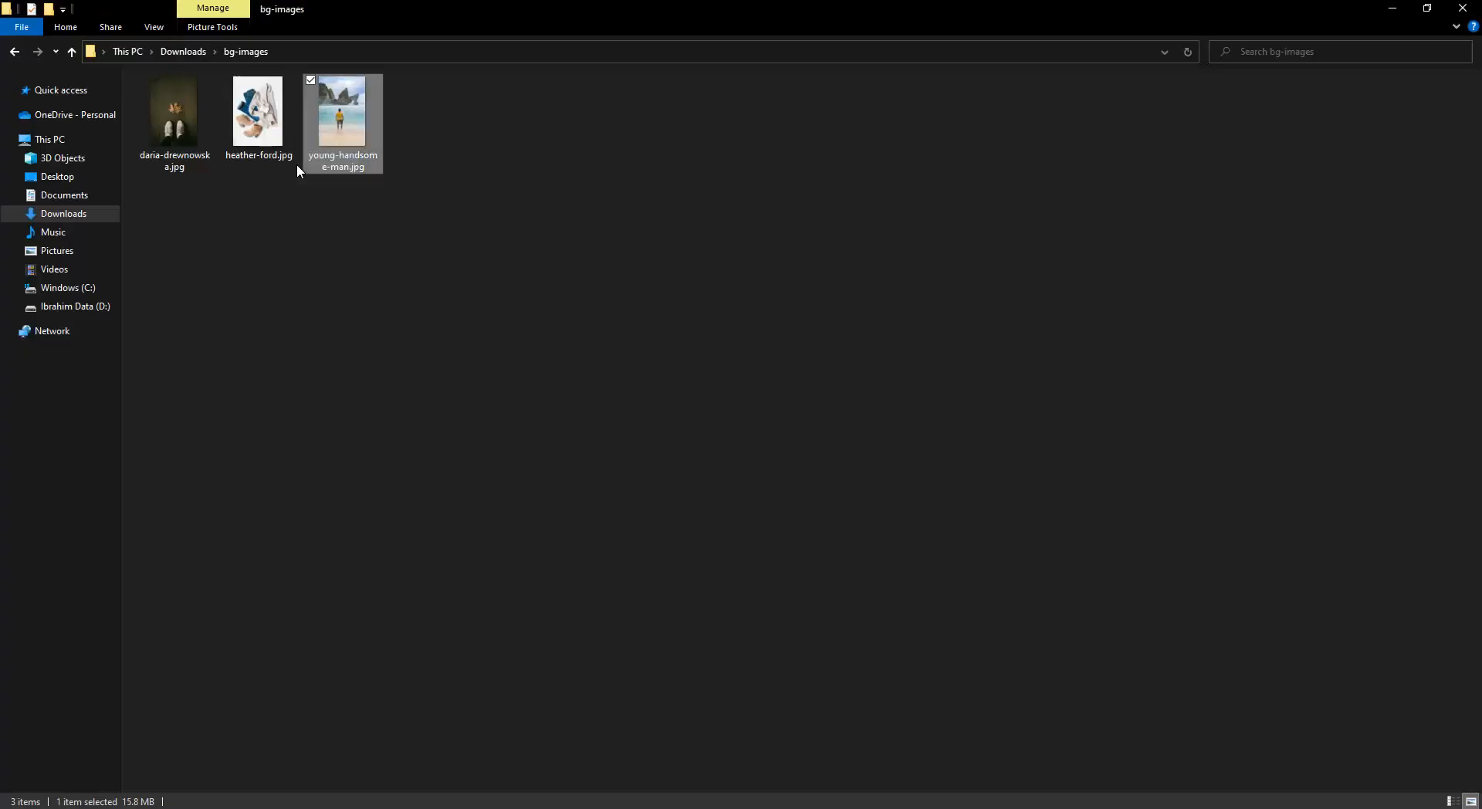
{"action": "key", "text": "alt+Tab"}
{"action": "left_click", "coordinate": [293, 60]}
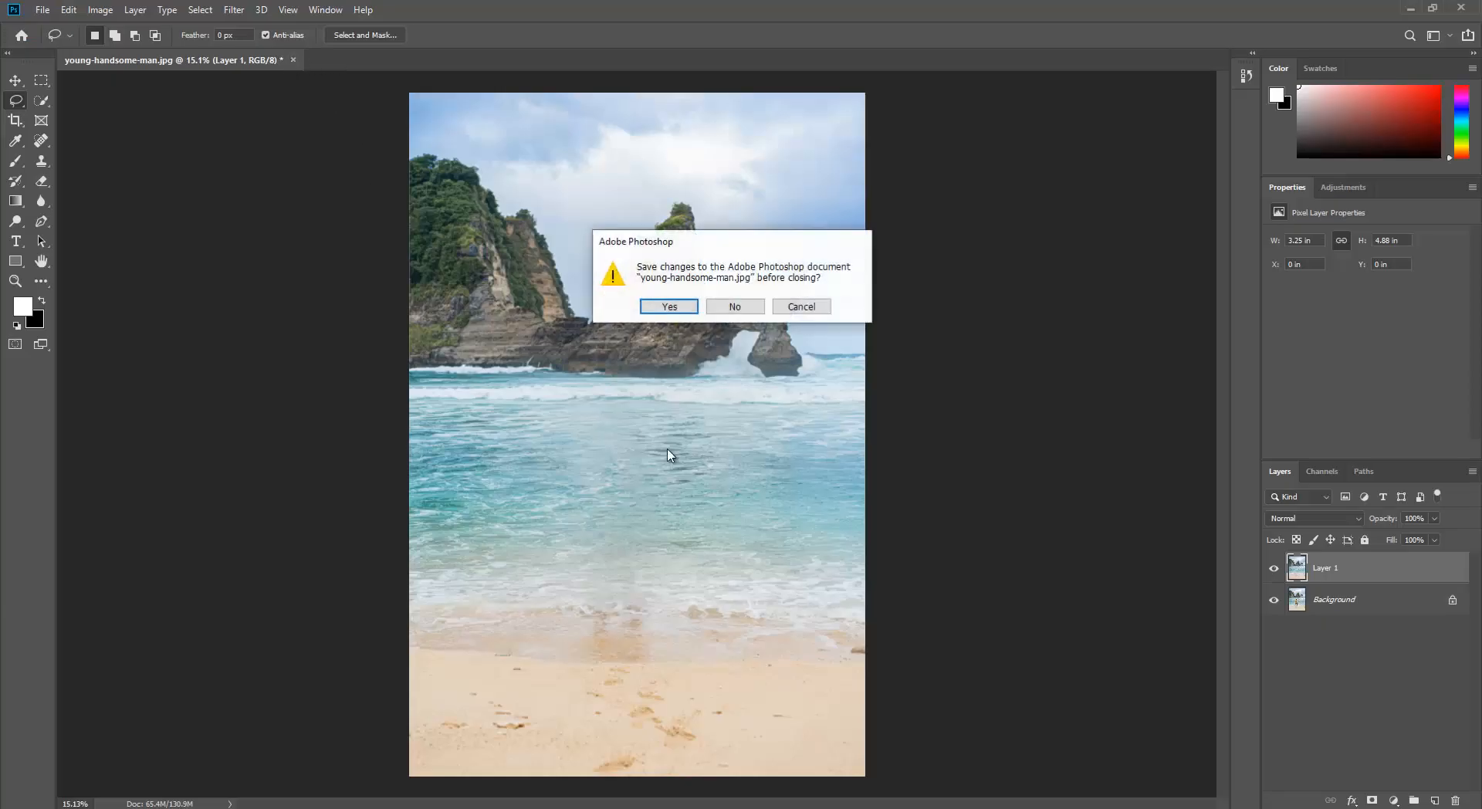
{"action": "left_click", "coordinate": [733, 307]}
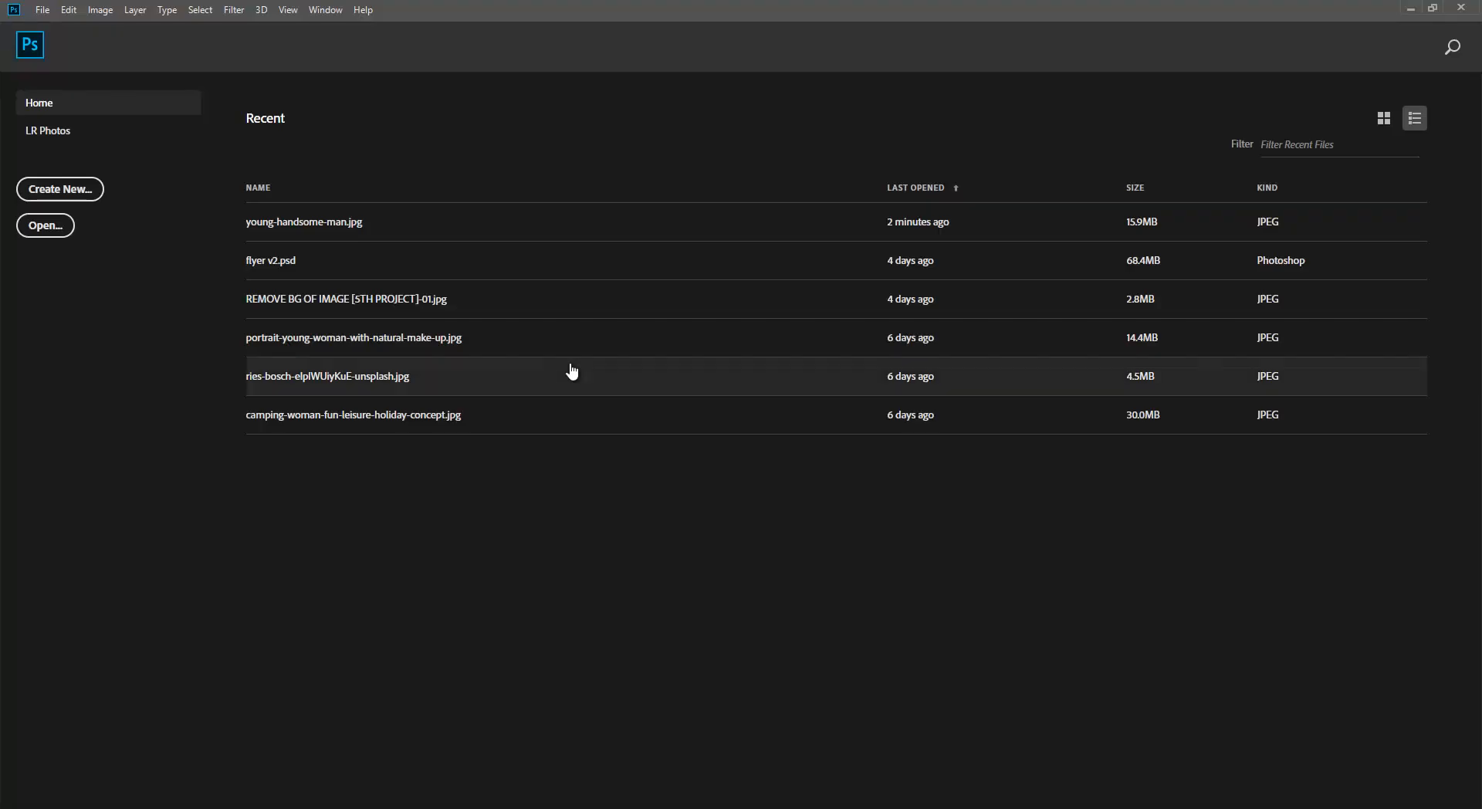
Return to the bg-images folder and open the photo of the maple leaf and white shoes with Adobe Photoshop CC 2019.
{"action": "key", "text": "alt+Tab"}
{"action": "left_click", "coordinate": [301, 163]}
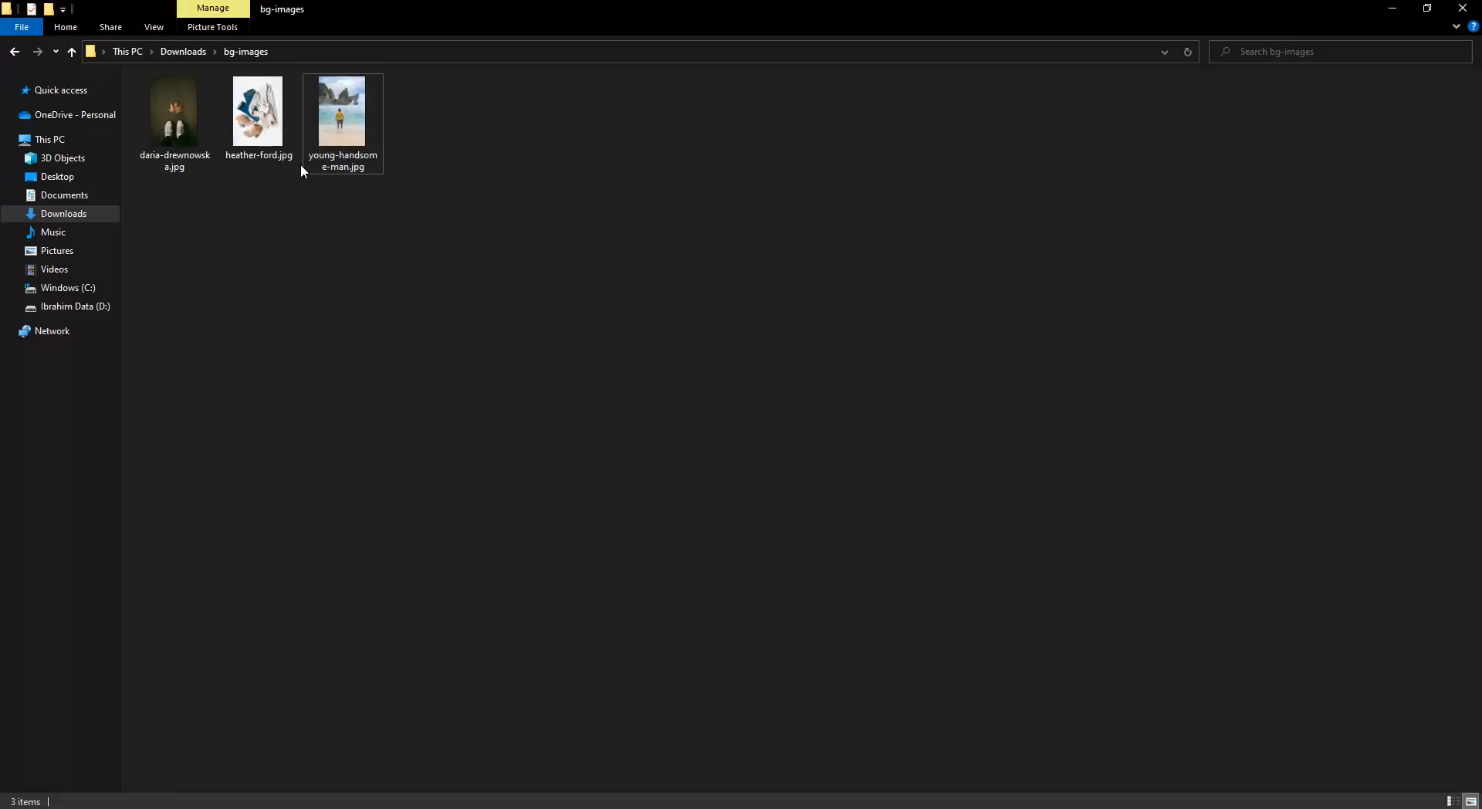
{"action": "left_click", "coordinate": [177, 140]}
{"action": "right_click", "coordinate": [177, 140]}
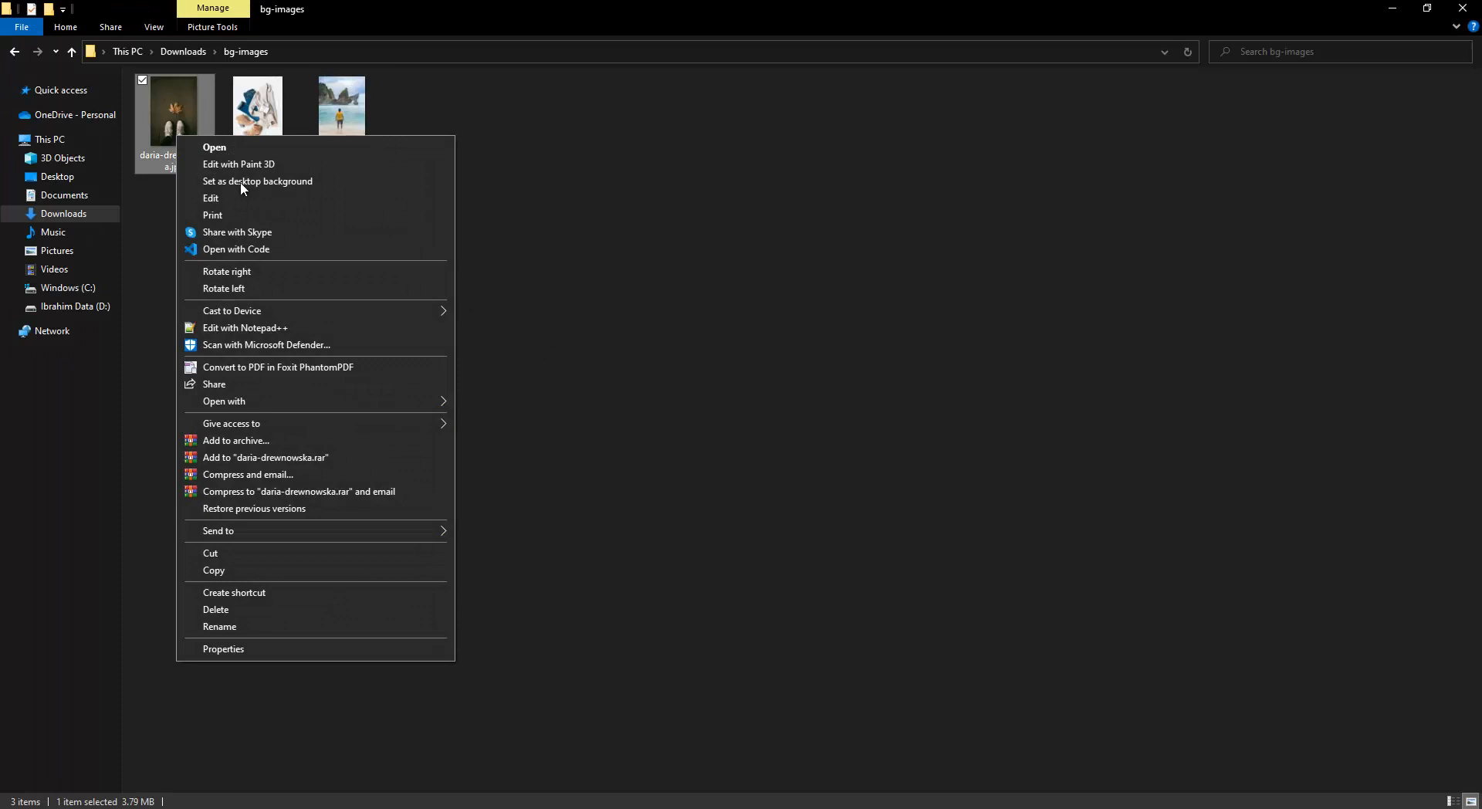
{"action": "mouse_move", "coordinate": [430, 401]}
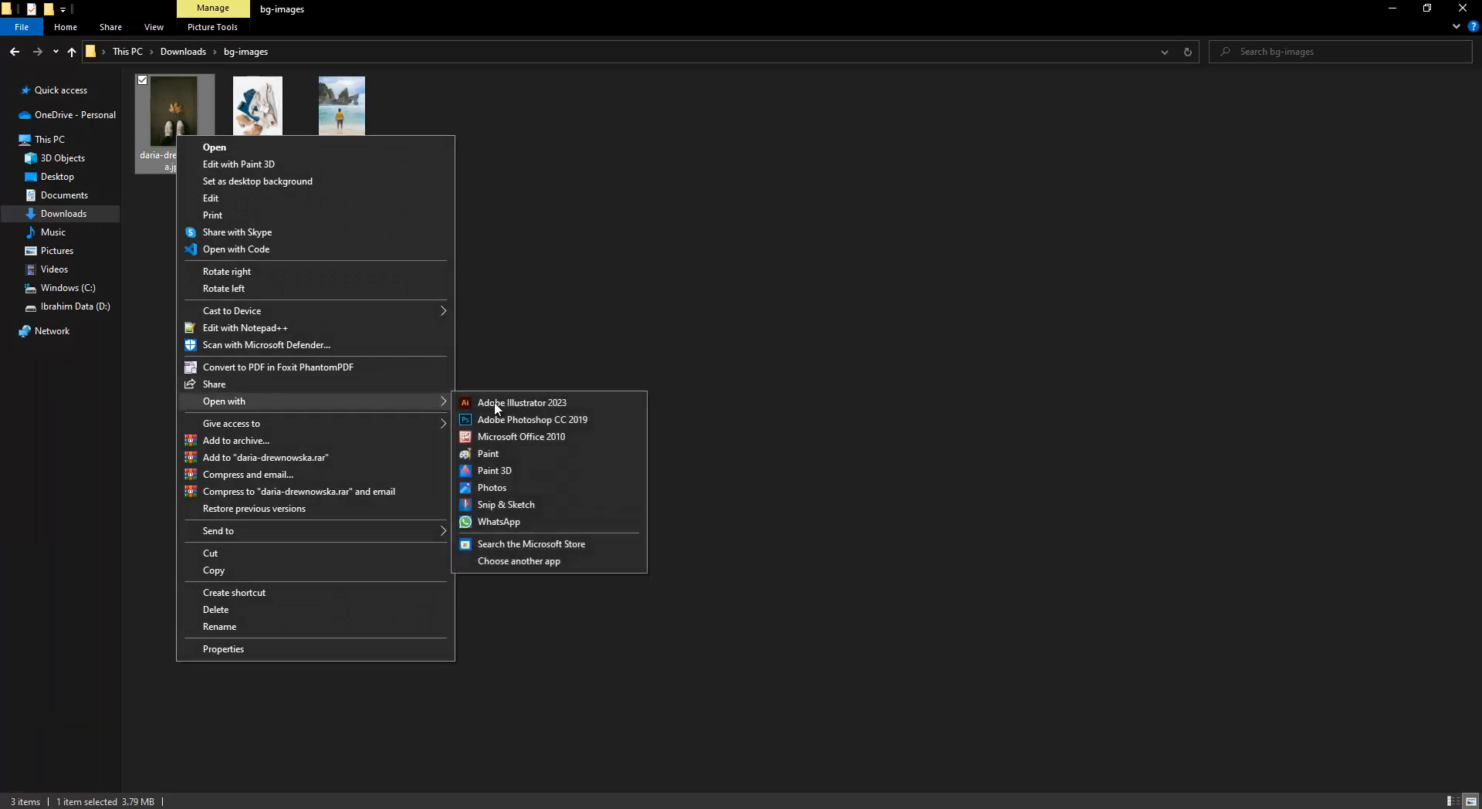
{"action": "left_click", "coordinate": [532, 421]}
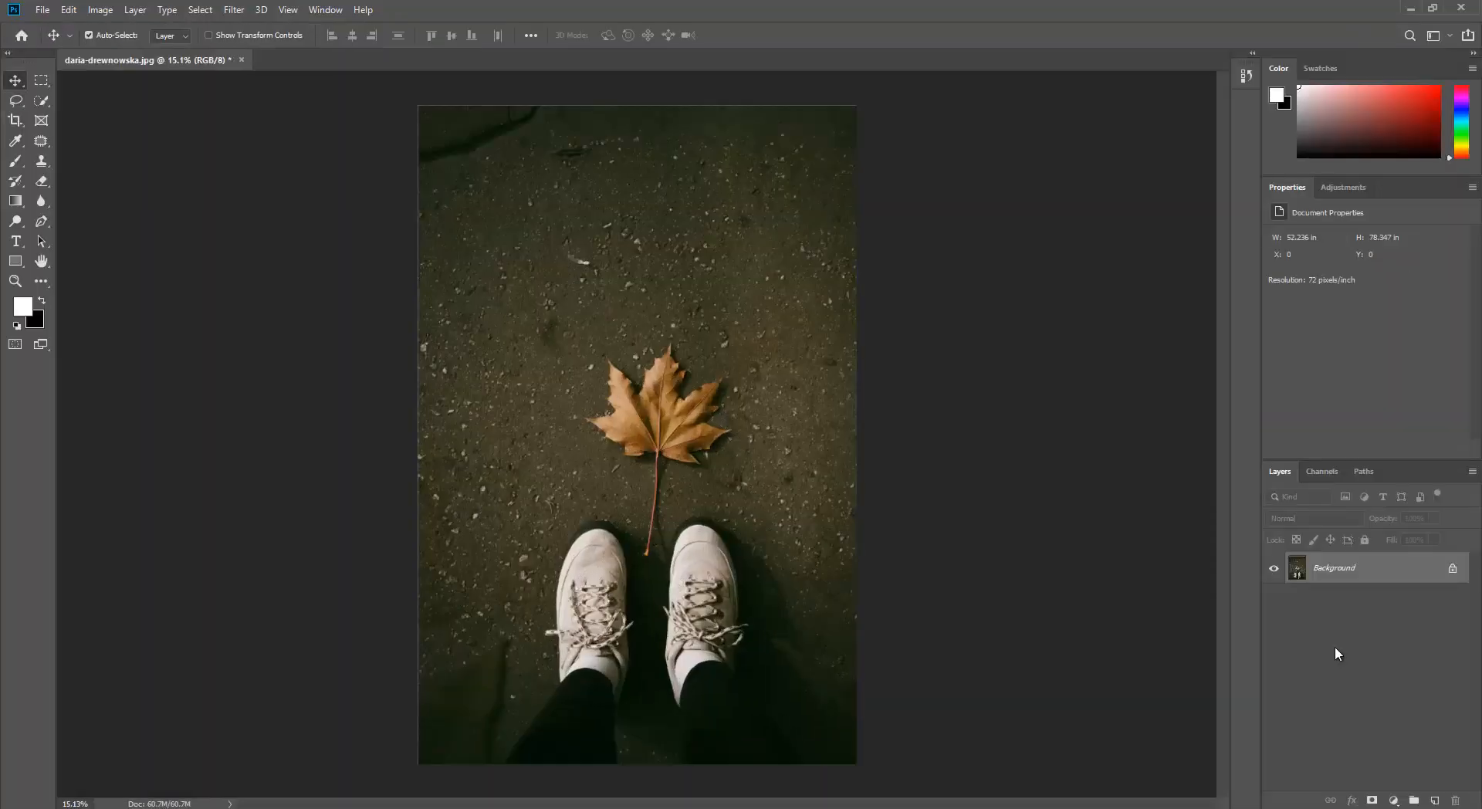
Duplicate the Background layer of the maple leaf photo.
{"action": "left_click_drag", "start_coordinate": [1294, 574], "coordinate": [1294, 575]}
{"action": "key", "text": "ctrl+j"}
{"action": "right_click", "coordinate": [1345, 599]}
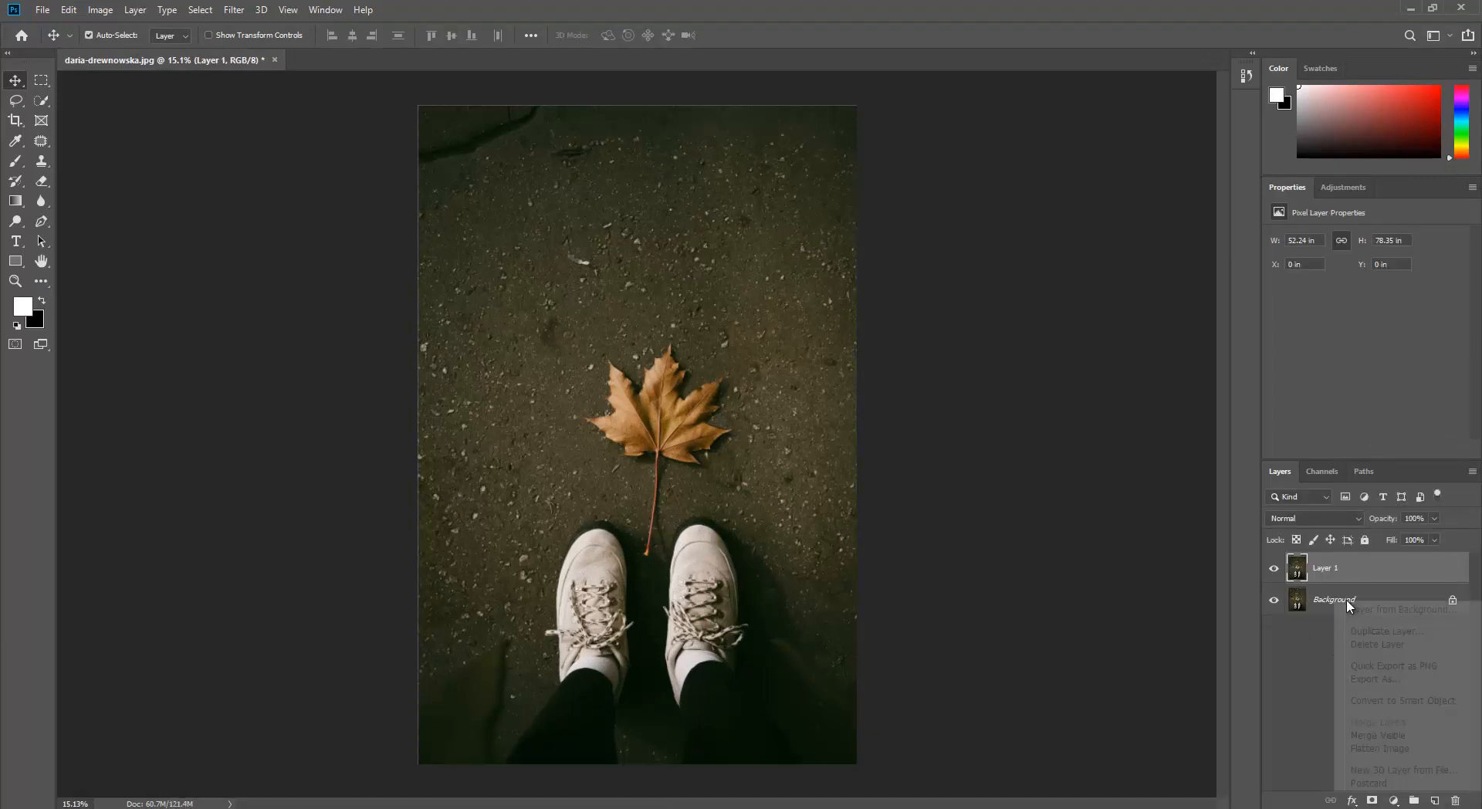
{"action": "left_click", "coordinate": [1309, 676]}
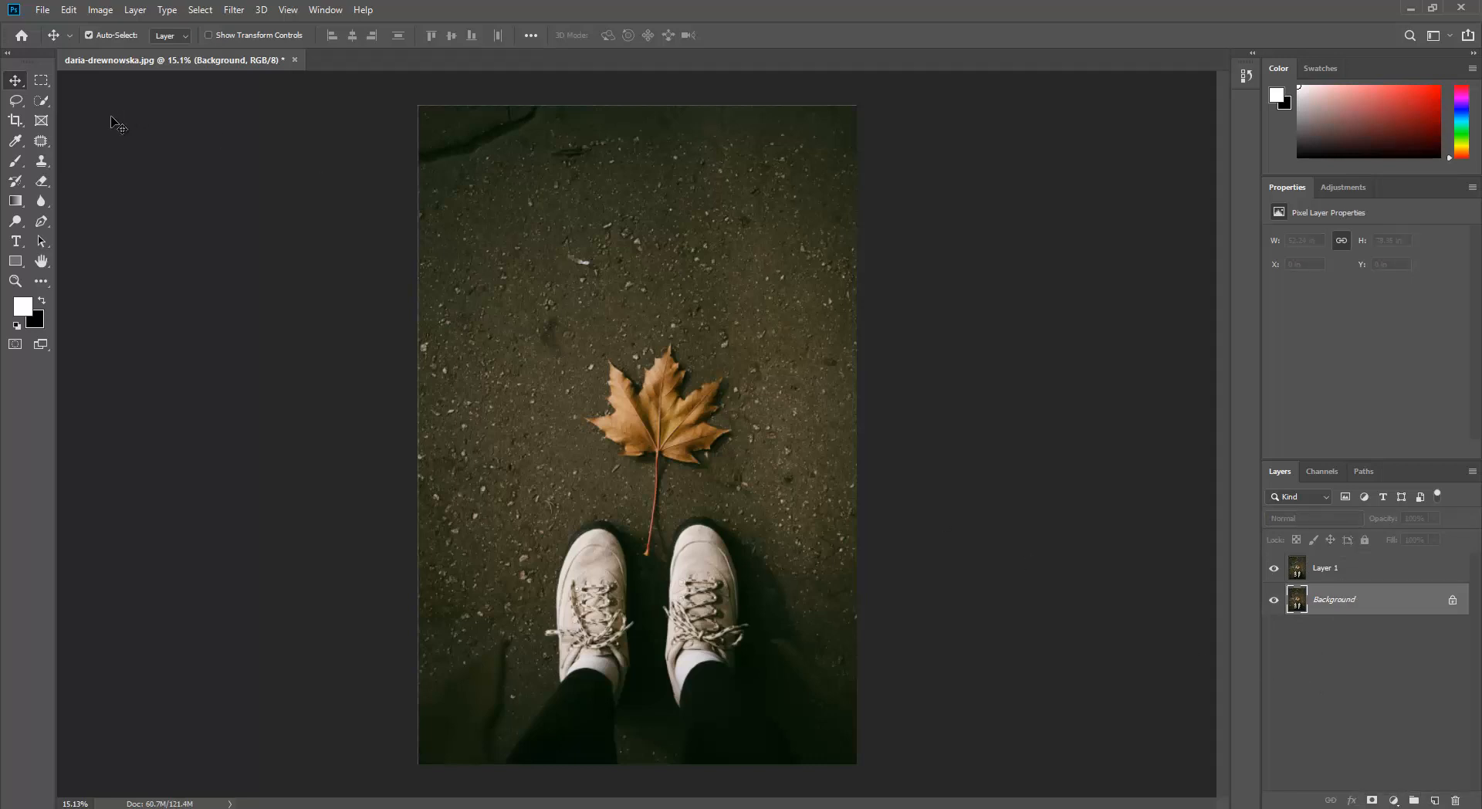
Outline the maple leaf and its whole stem closely on the duplicated layer using the Patch tool in Normal mode with Source patching.
{"action": "left_click", "coordinate": [41, 141]}
{"action": "left_click", "coordinate": [106, 178]}
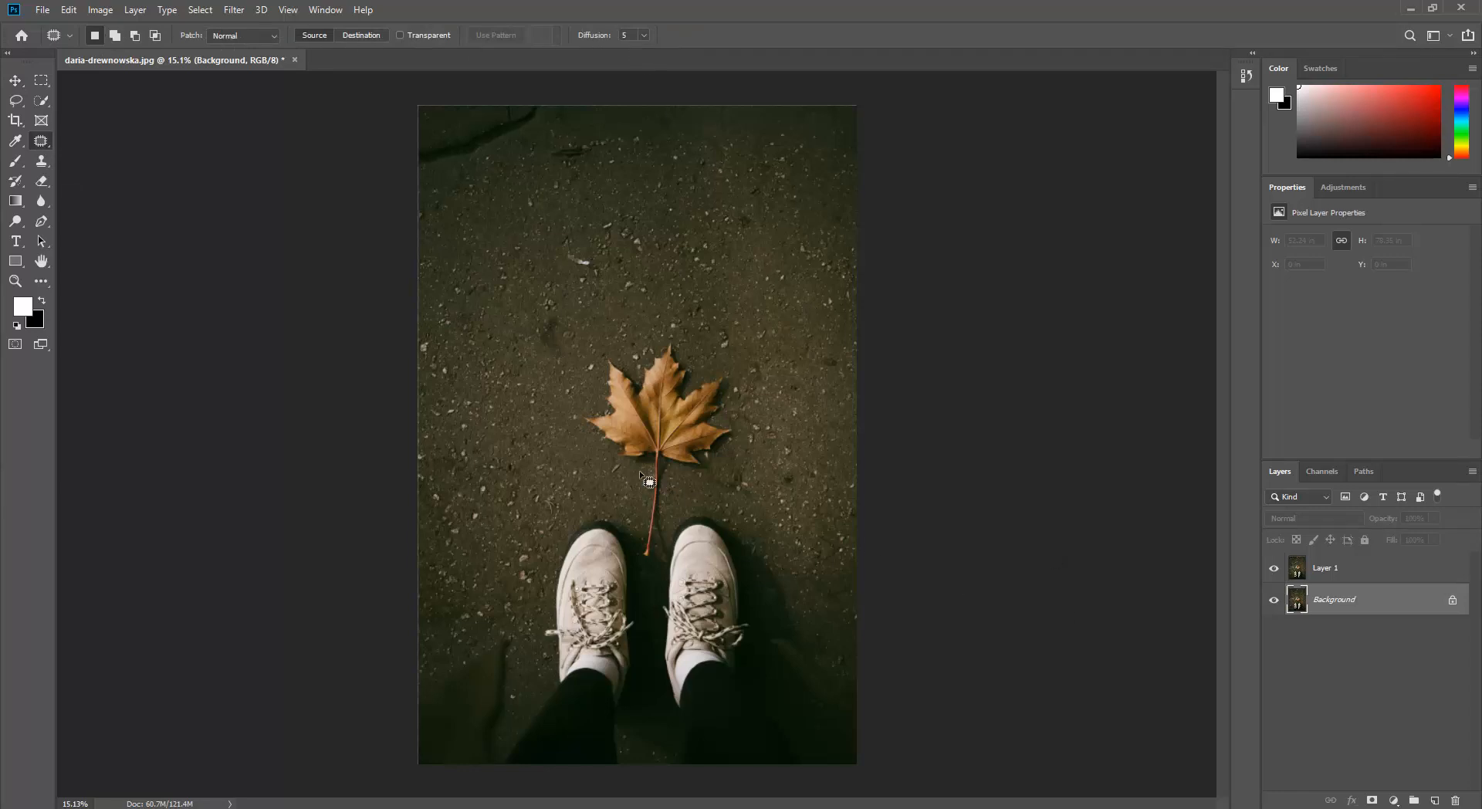
{"action": "left_click", "coordinate": [1331, 575]}
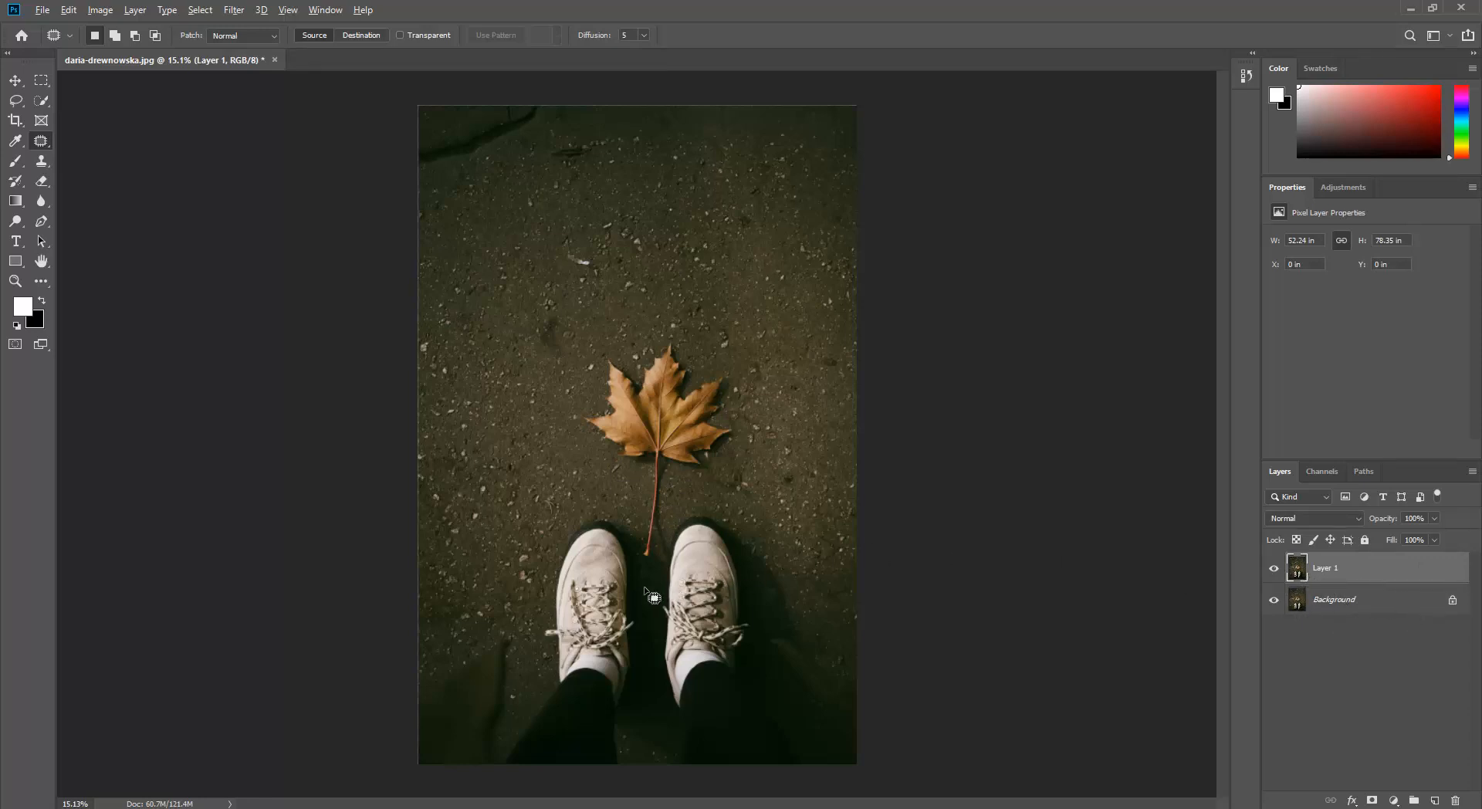
{"action": "scroll", "coordinate": [675, 617], "scroll_direction": "up", "scroll_amount": 3}
{"action": "scroll", "coordinate": [703, 595], "scroll_direction": "up", "scroll_amount": 2}
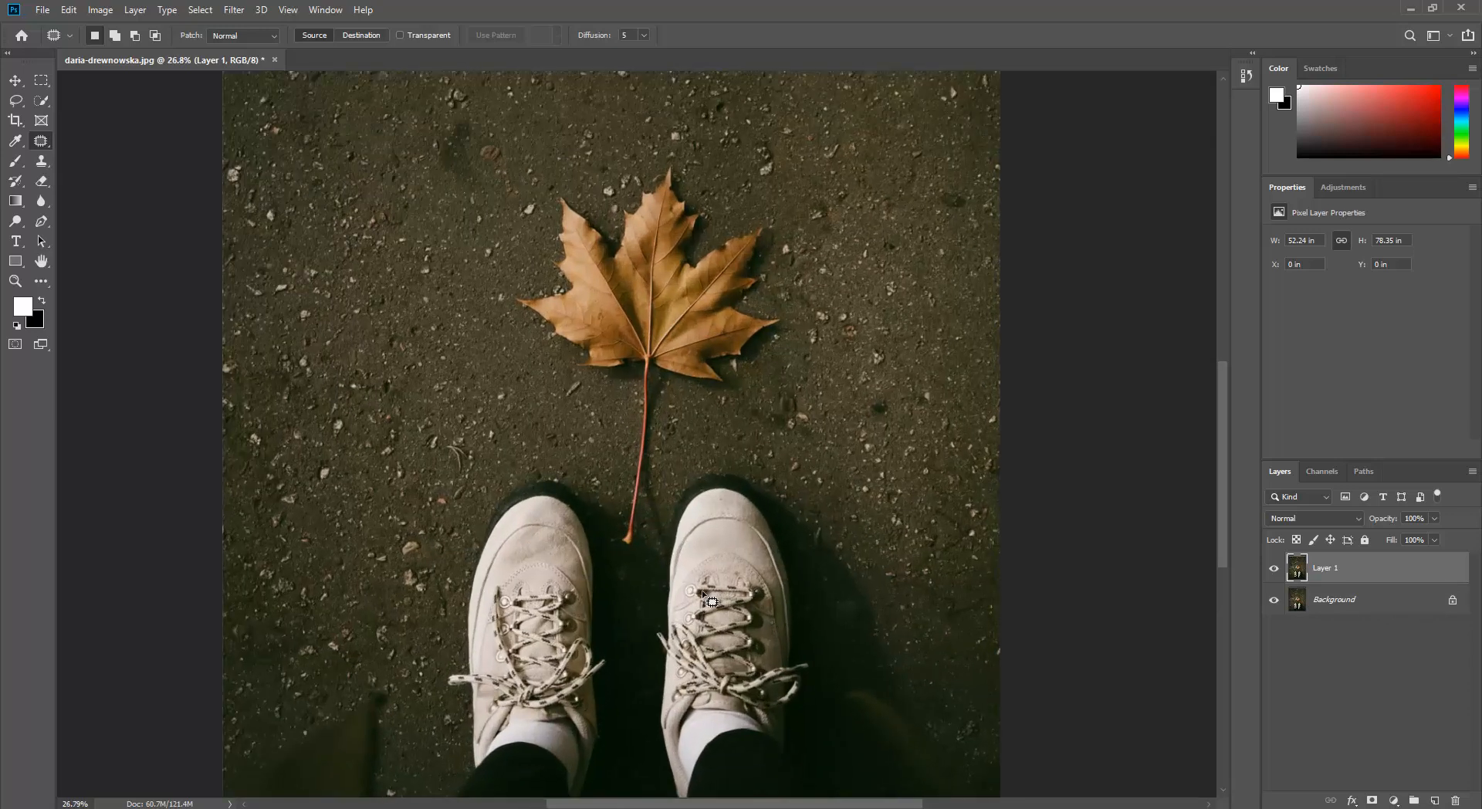
{"action": "scroll", "coordinate": [599, 448], "scroll_direction": "up", "scroll_amount": 2}
{"action": "scroll", "coordinate": [591, 448], "scroll_direction": "up", "scroll_amount": 1}
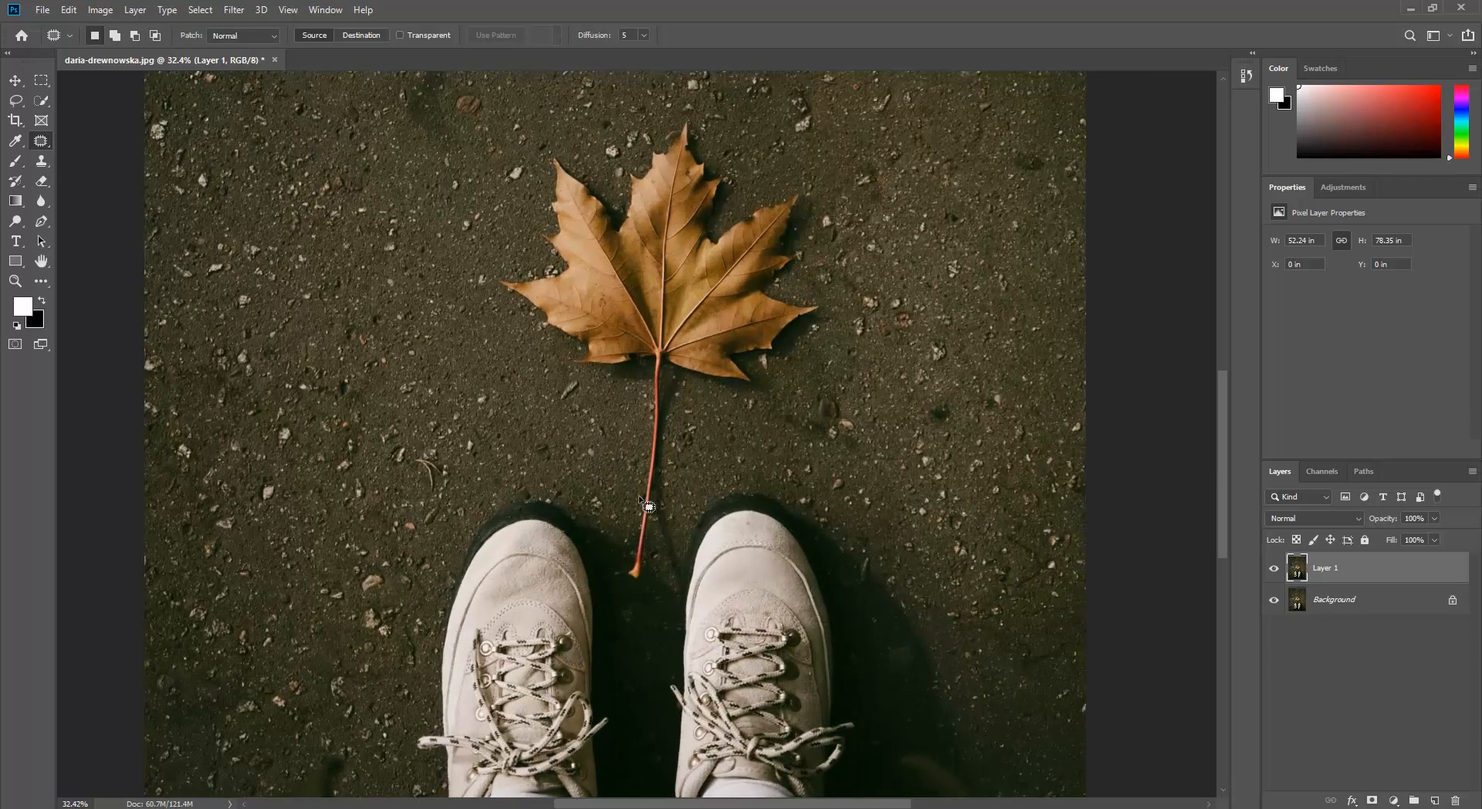
{"action": "mouse_move", "coordinate": [640, 590]}
{"action": "left_mouse_down"}
{"action": "mouse_move", "coordinate": [687, 383]}
{"action": "mouse_move", "coordinate": [775, 398]}
{"action": "mouse_move", "coordinate": [751, 368]}
{"action": "mouse_move", "coordinate": [798, 357]}
{"action": "mouse_move", "coordinate": [842, 319]}
{"action": "mouse_move", "coordinate": [836, 301]}
{"action": "mouse_move", "coordinate": [785, 292]}
{"action": "mouse_move", "coordinate": [819, 228]}
{"action": "mouse_move", "coordinate": [818, 194]}
{"action": "mouse_move", "coordinate": [787, 187]}
{"action": "mouse_move", "coordinate": [729, 216]}
{"action": "mouse_move", "coordinate": [735, 177]}
{"action": "mouse_move", "coordinate": [685, 113]}
{"action": "mouse_move", "coordinate": [621, 166]}
{"action": "mouse_move", "coordinate": [651, 164]}
{"action": "mouse_move", "coordinate": [620, 197]}
{"action": "mouse_move", "coordinate": [551, 153]}
{"action": "mouse_move", "coordinate": [546, 260]}
{"action": "mouse_move", "coordinate": [494, 290]}
{"action": "mouse_move", "coordinate": [561, 339]}
{"action": "mouse_move", "coordinate": [561, 372]}
{"action": "mouse_move", "coordinate": [642, 393]}
{"action": "mouse_move", "coordinate": [613, 548]}
{"action": "mouse_move", "coordinate": [615, 579]}
{"action": "mouse_move", "coordinate": [648, 595]}
{"action": "left_mouse_up"}
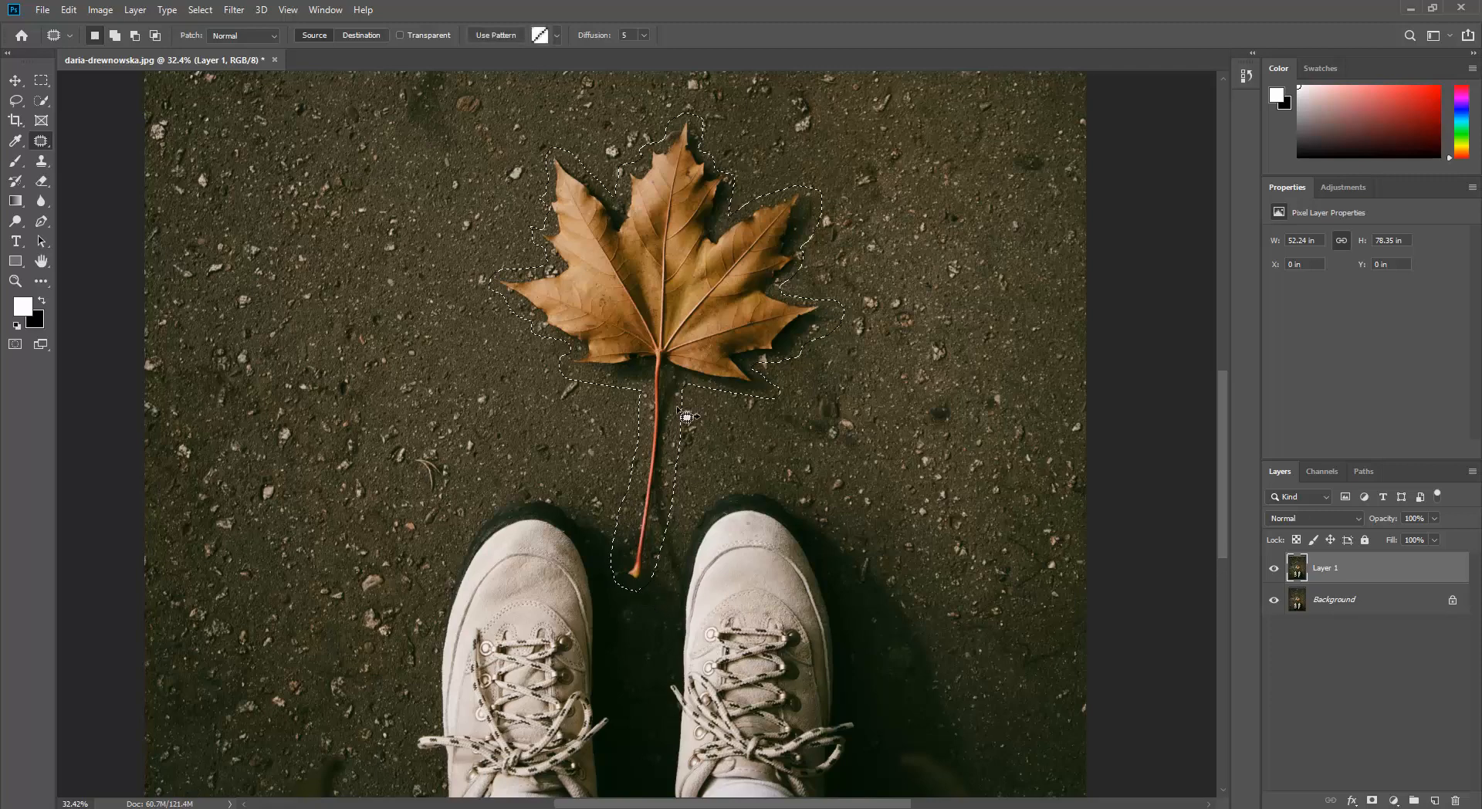
Patch the outlined leaf and stem with clean asphalt sampled from the surrounding ground, and deselect.
{"action": "scroll", "coordinate": [795, 378], "scroll_direction": "up", "scroll_amount": 2}
{"action": "scroll", "coordinate": [803, 466], "scroll_direction": "up", "scroll_amount": 2}
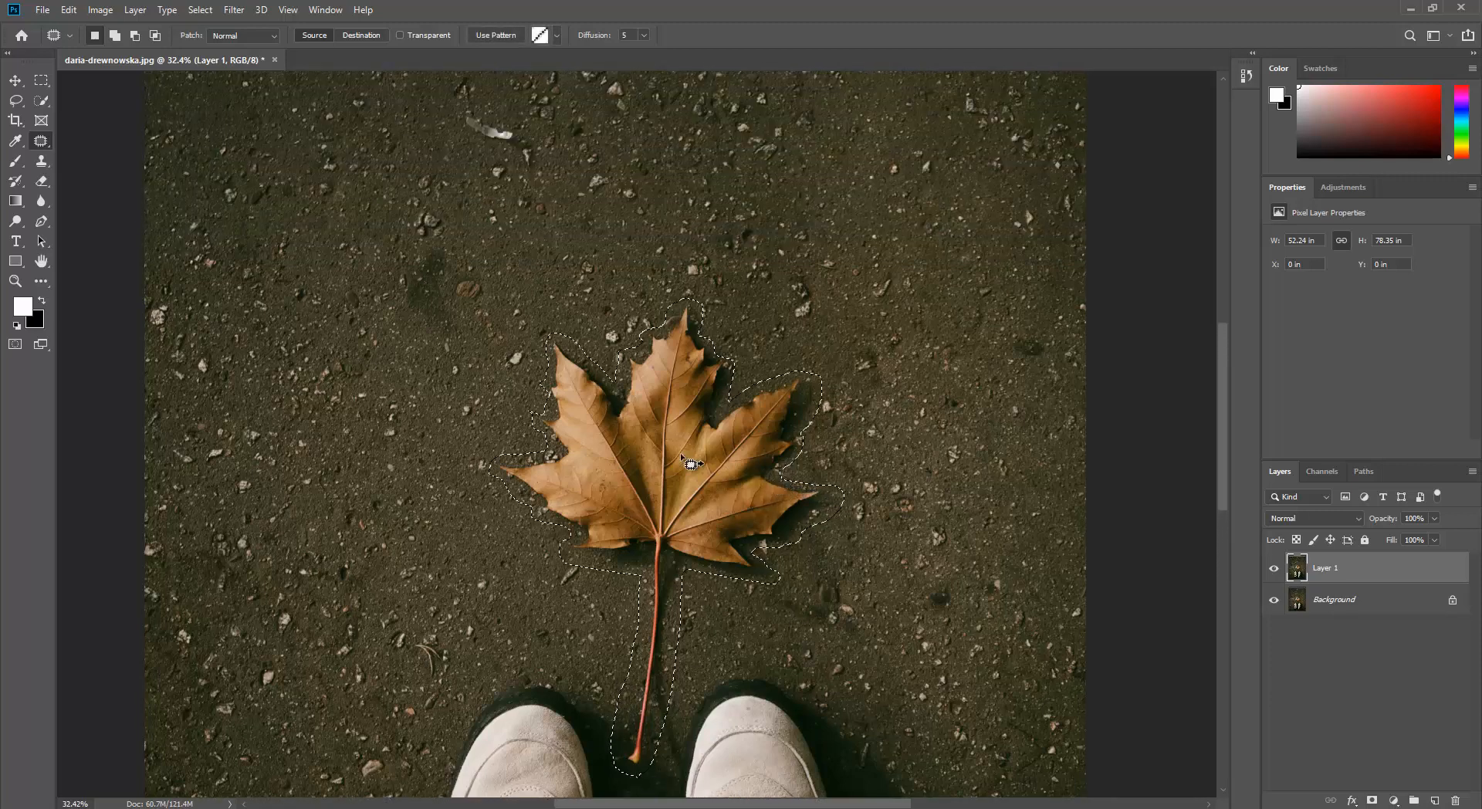
{"action": "scroll", "coordinate": [665, 401], "scroll_direction": "down", "scroll_amount": 1}
{"action": "left_click_drag", "start_coordinate": [665, 401], "coordinate": [337, 301]}
{"action": "left_click_drag", "start_coordinate": [569, 224], "coordinate": [905, 188]}
{"action": "scroll", "coordinate": [904, 188], "scroll_direction": "down", "scroll_amount": 2}
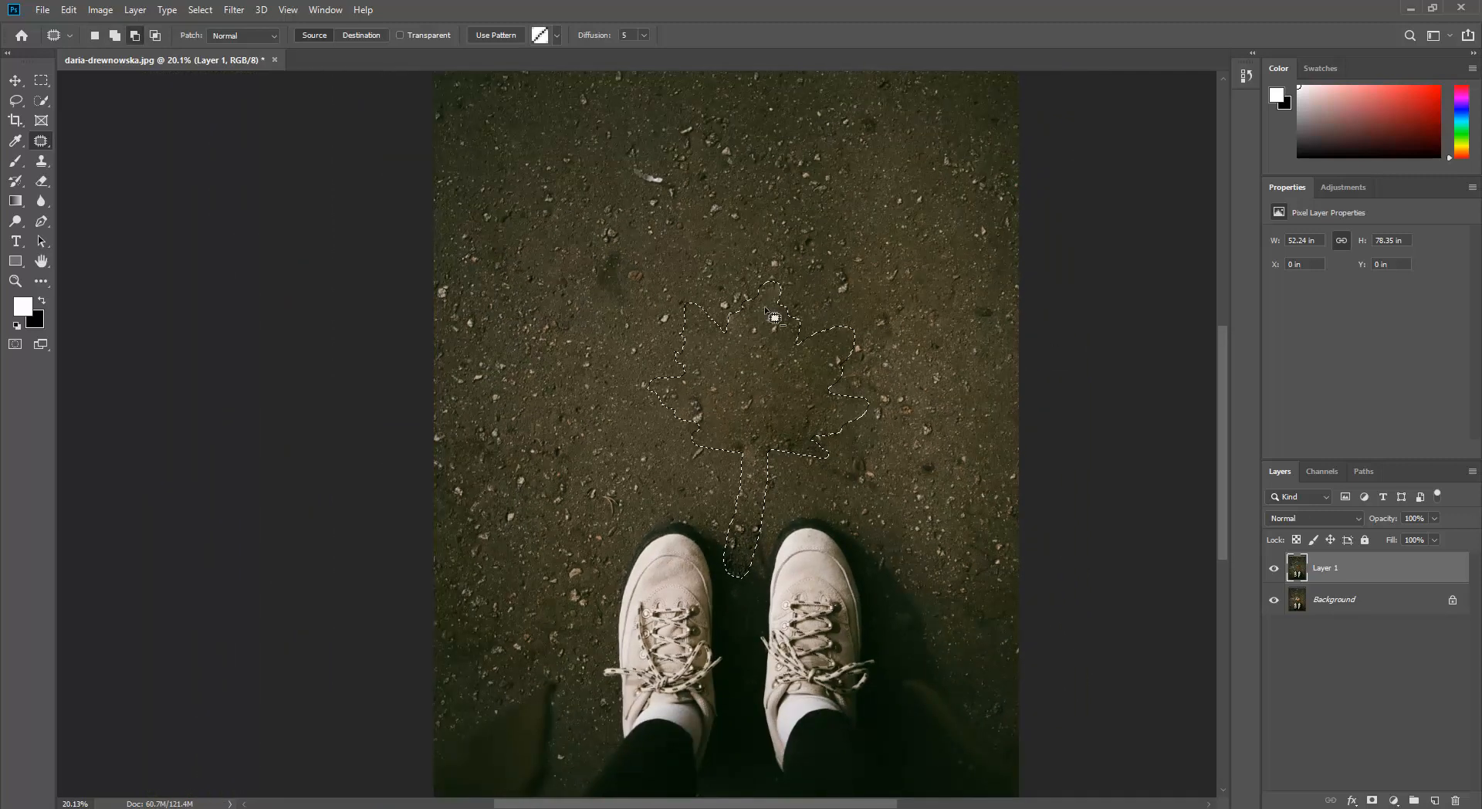
{"action": "key", "text": "ctrl+d"}
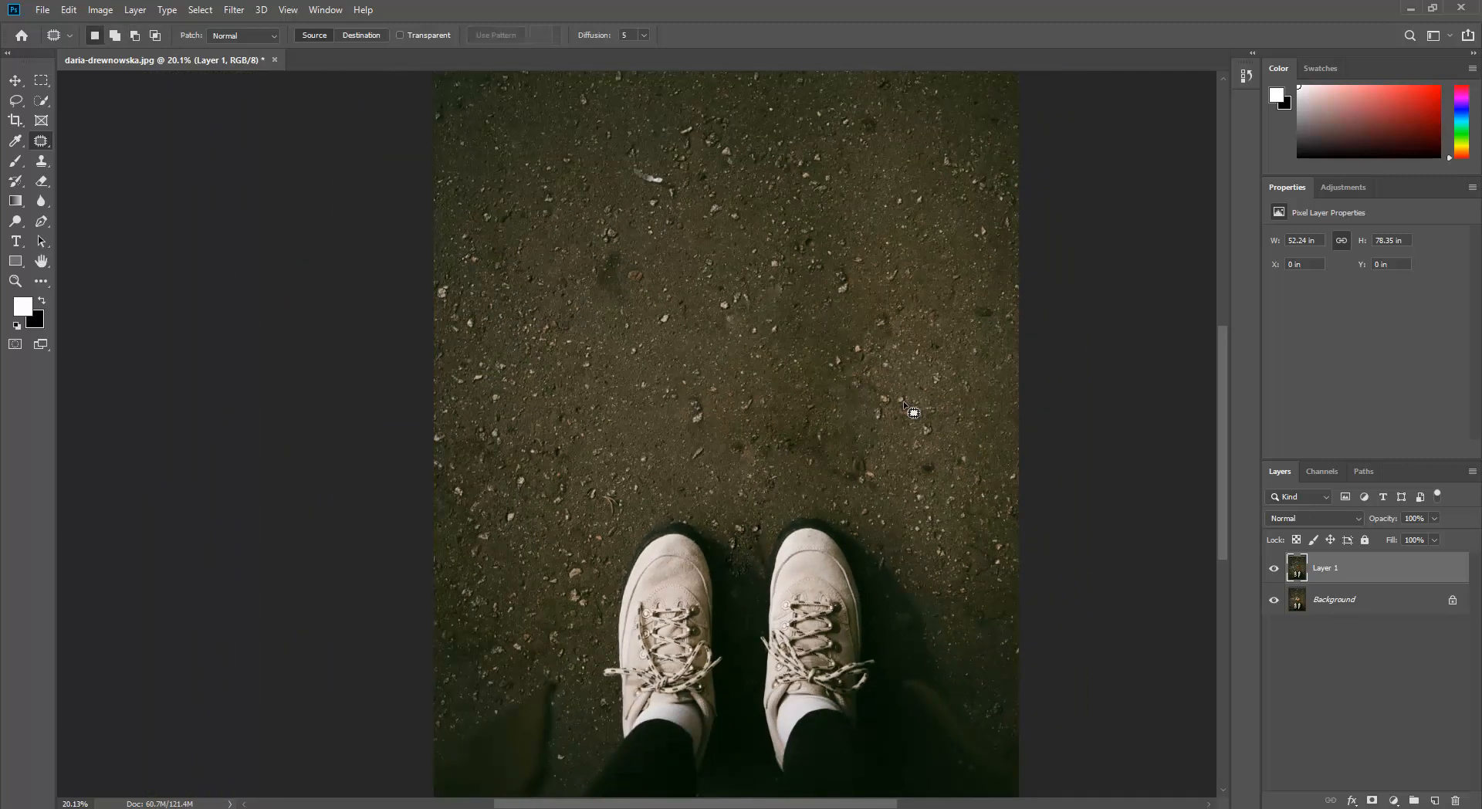
Close the maple leaf photo without saving the changes.
{"action": "scroll", "coordinate": [889, 436], "scroll_direction": "down", "scroll_amount": 2}
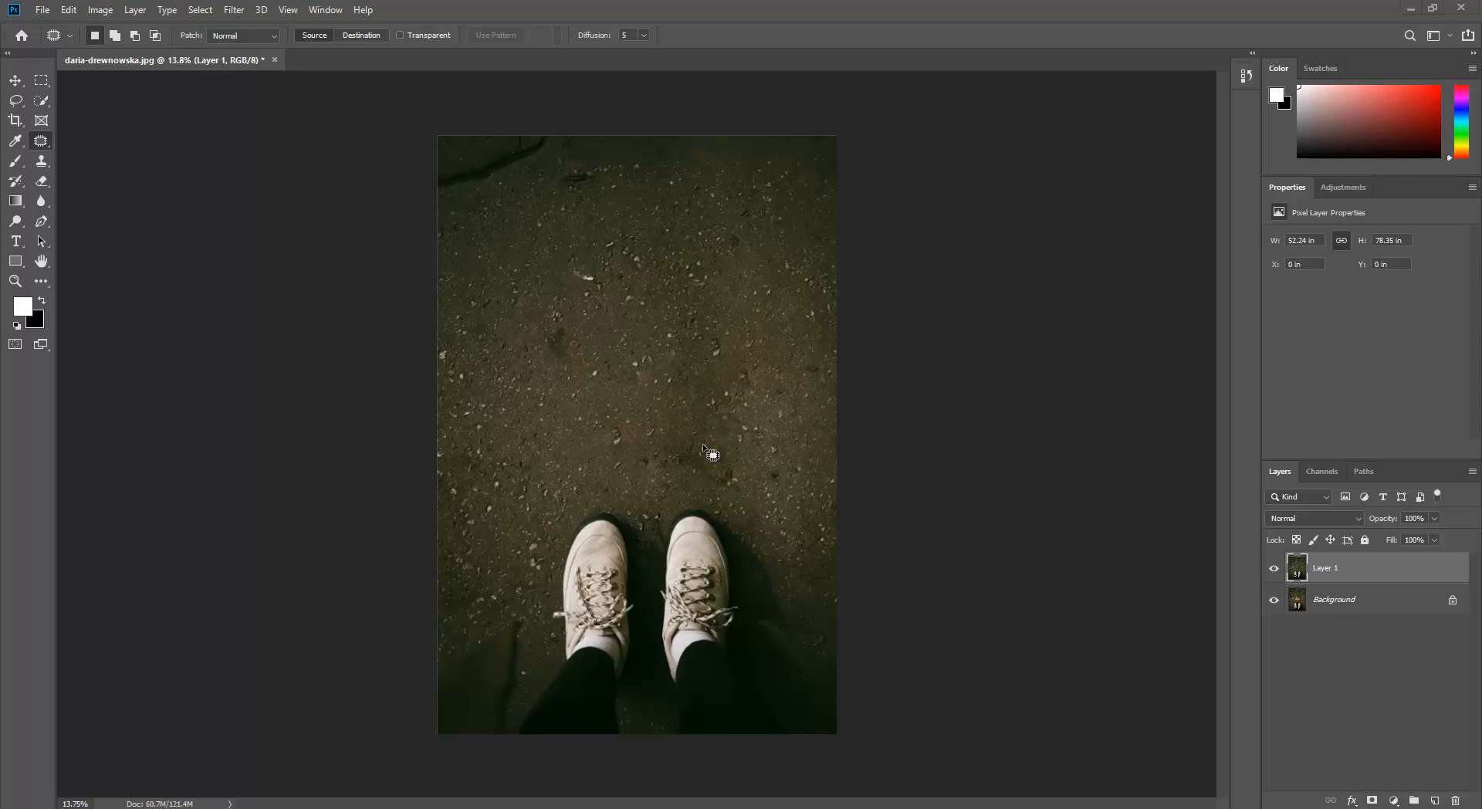
{"action": "left_click", "coordinate": [276, 60]}
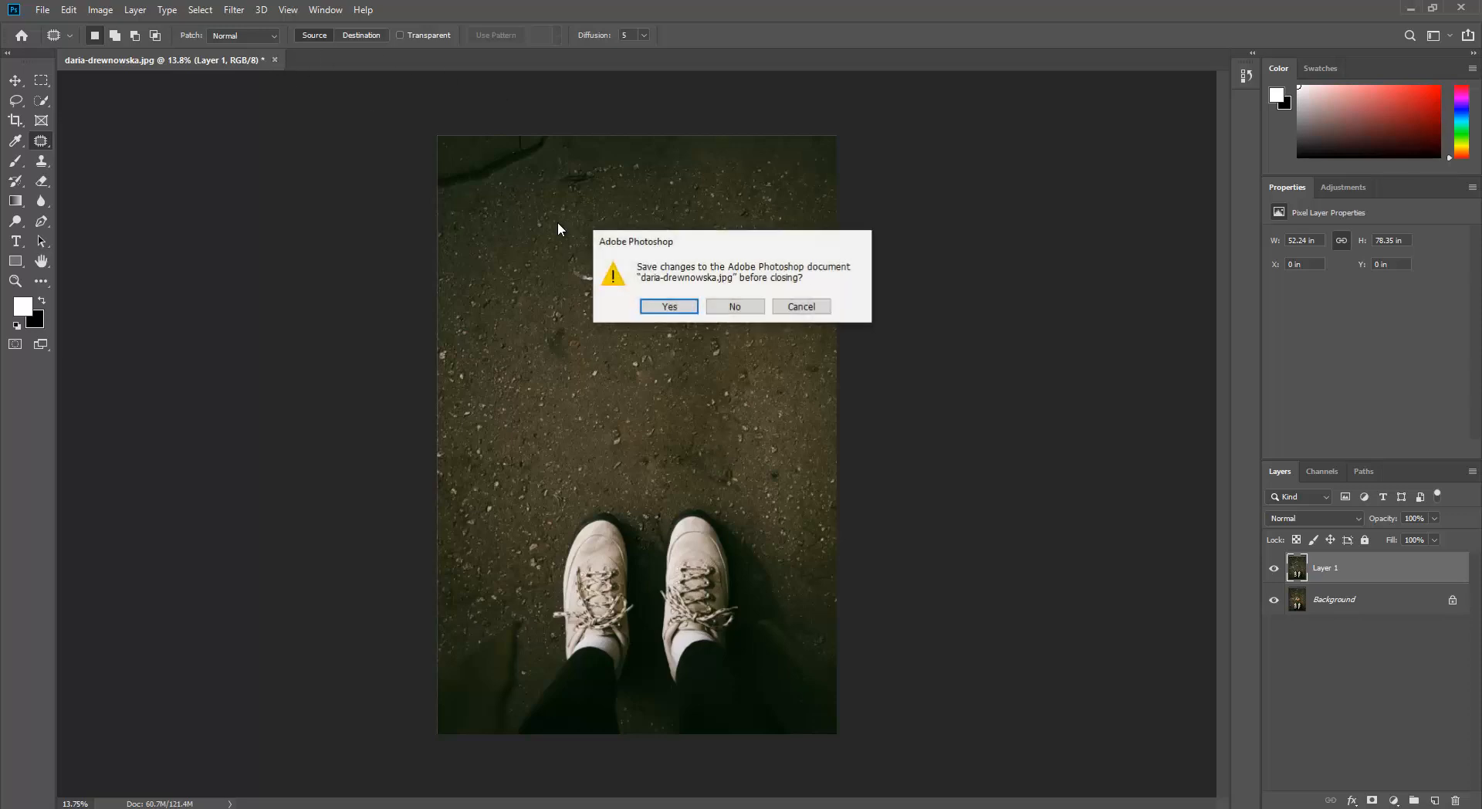
{"action": "left_click", "coordinate": [657, 307]}
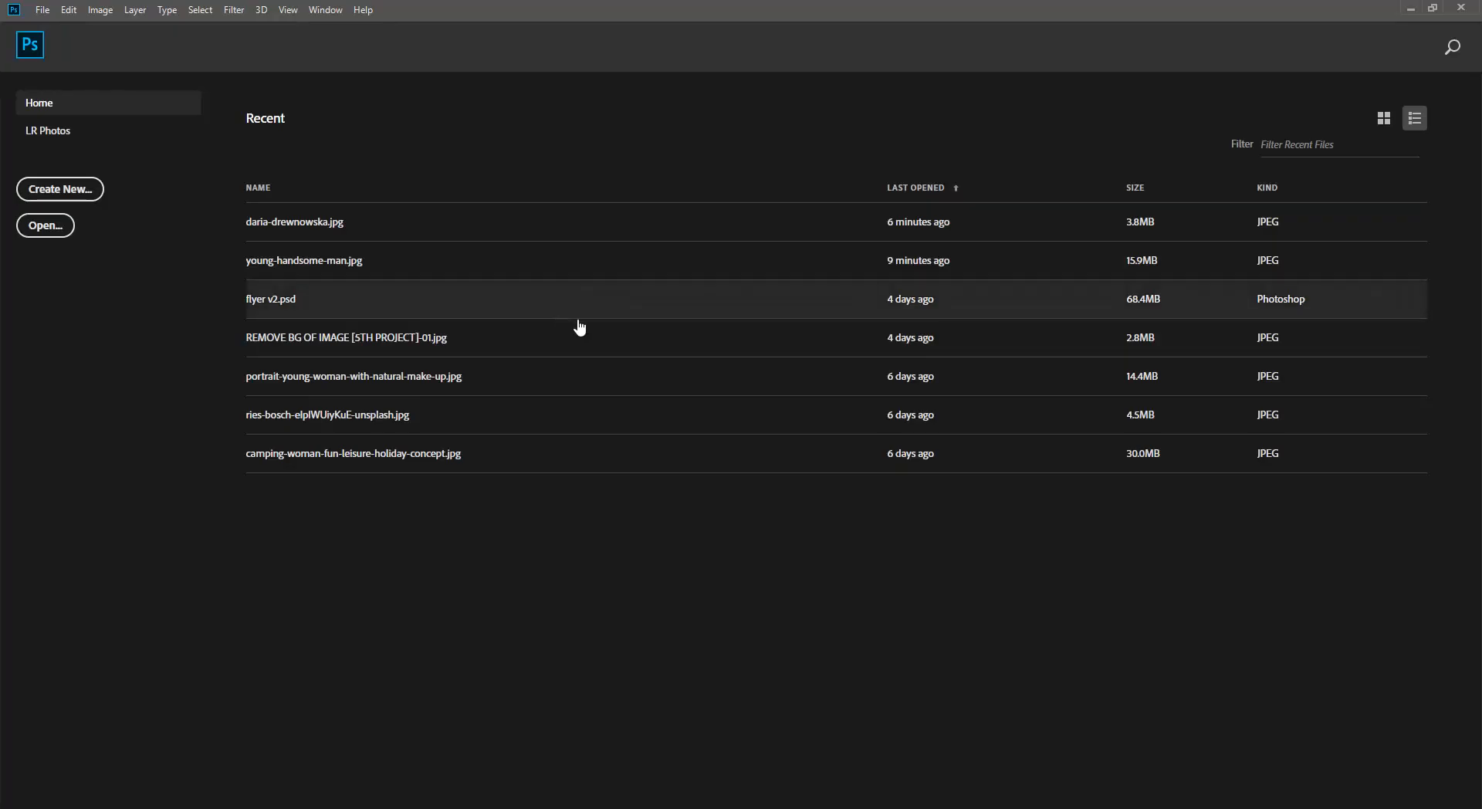
Switch to the bg-images folder, open heather-ford.jpg with Adobe Photoshop CC 2019, and activate the Move tool.
{"action": "key", "text": "alt+Tab"}
{"action": "left_click", "coordinate": [259, 112]}
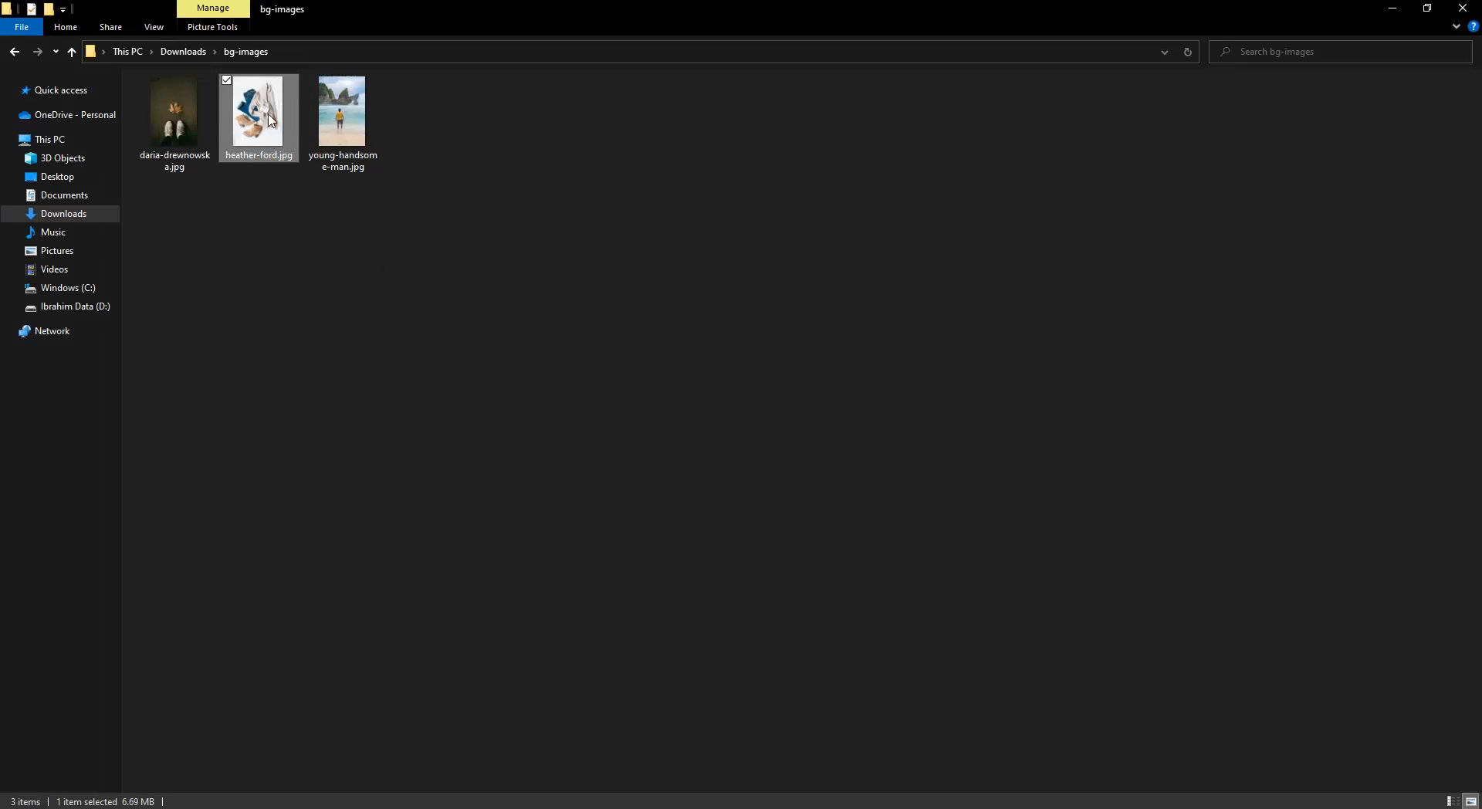
{"action": "right_click", "coordinate": [271, 119]}
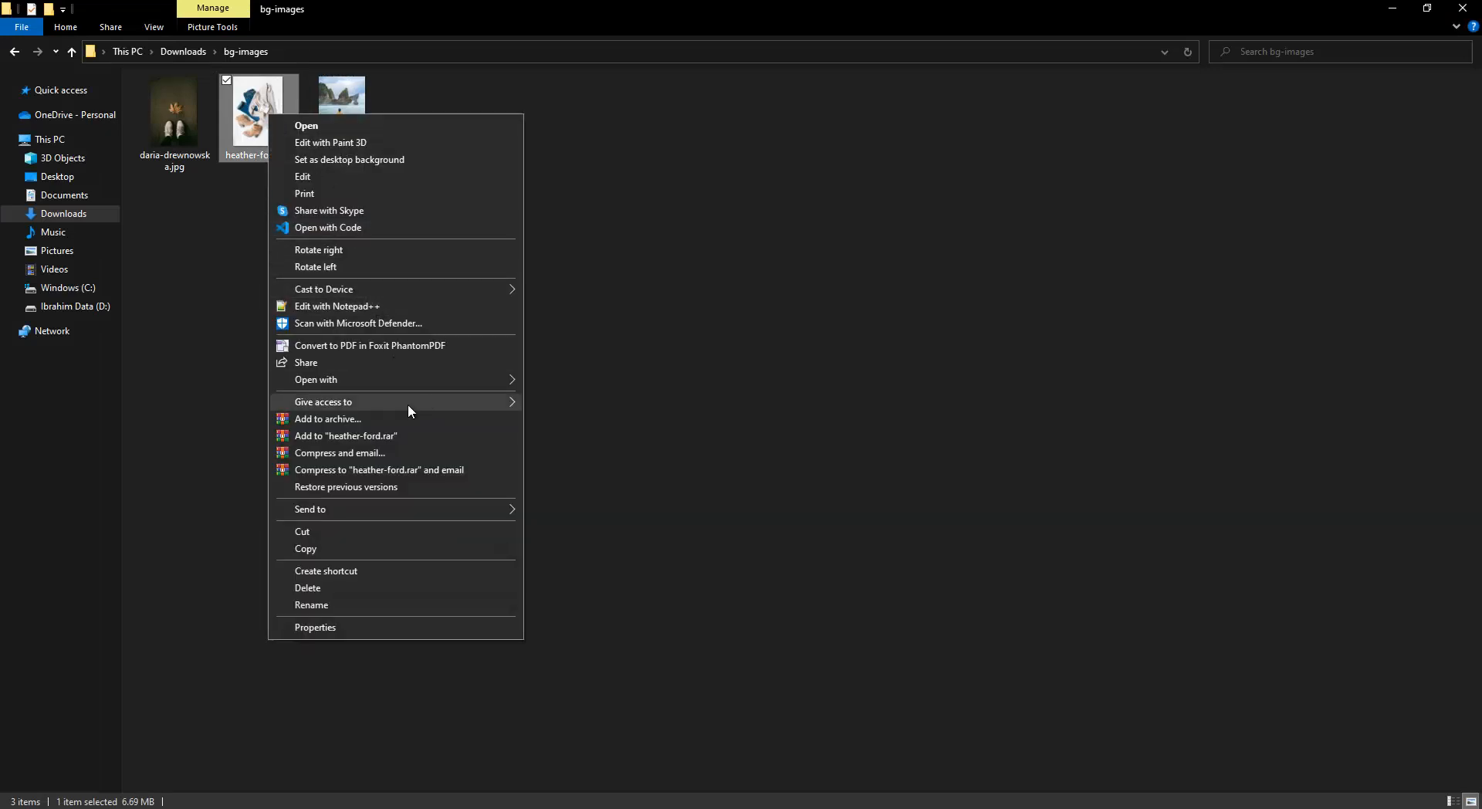
{"action": "mouse_move", "coordinate": [500, 381]}
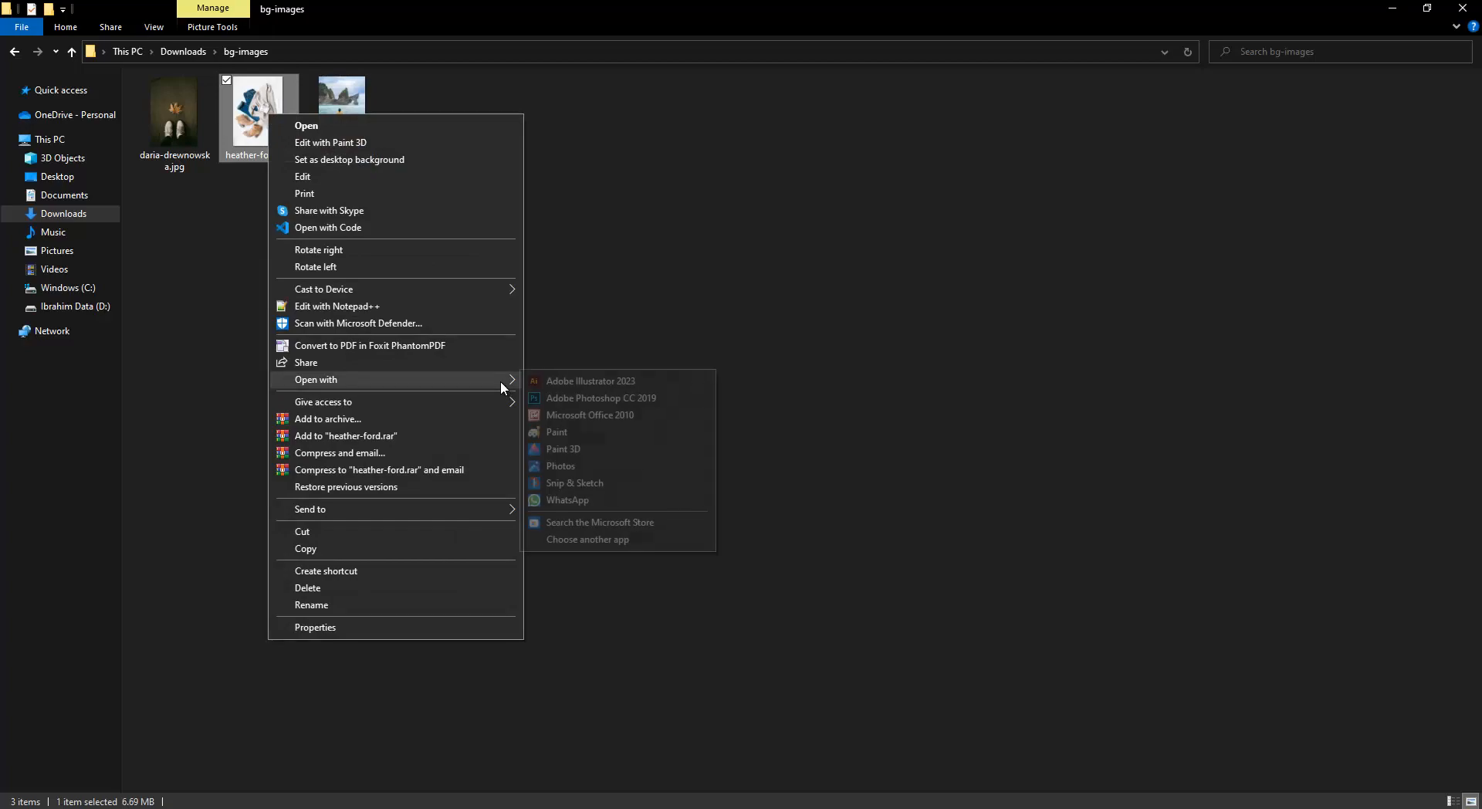
{"action": "left_click", "coordinate": [582, 398]}
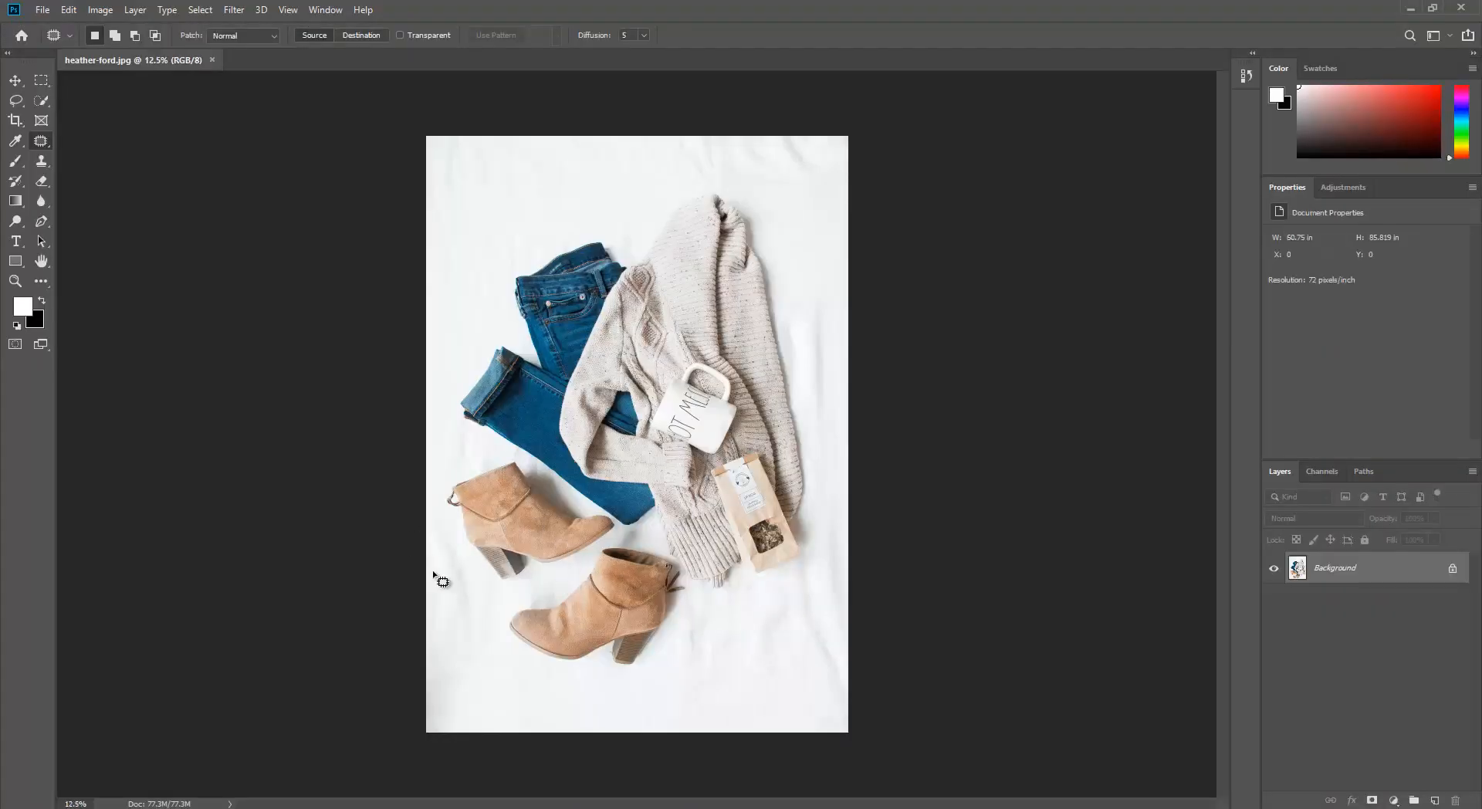
{"action": "left_click", "coordinate": [17, 81]}
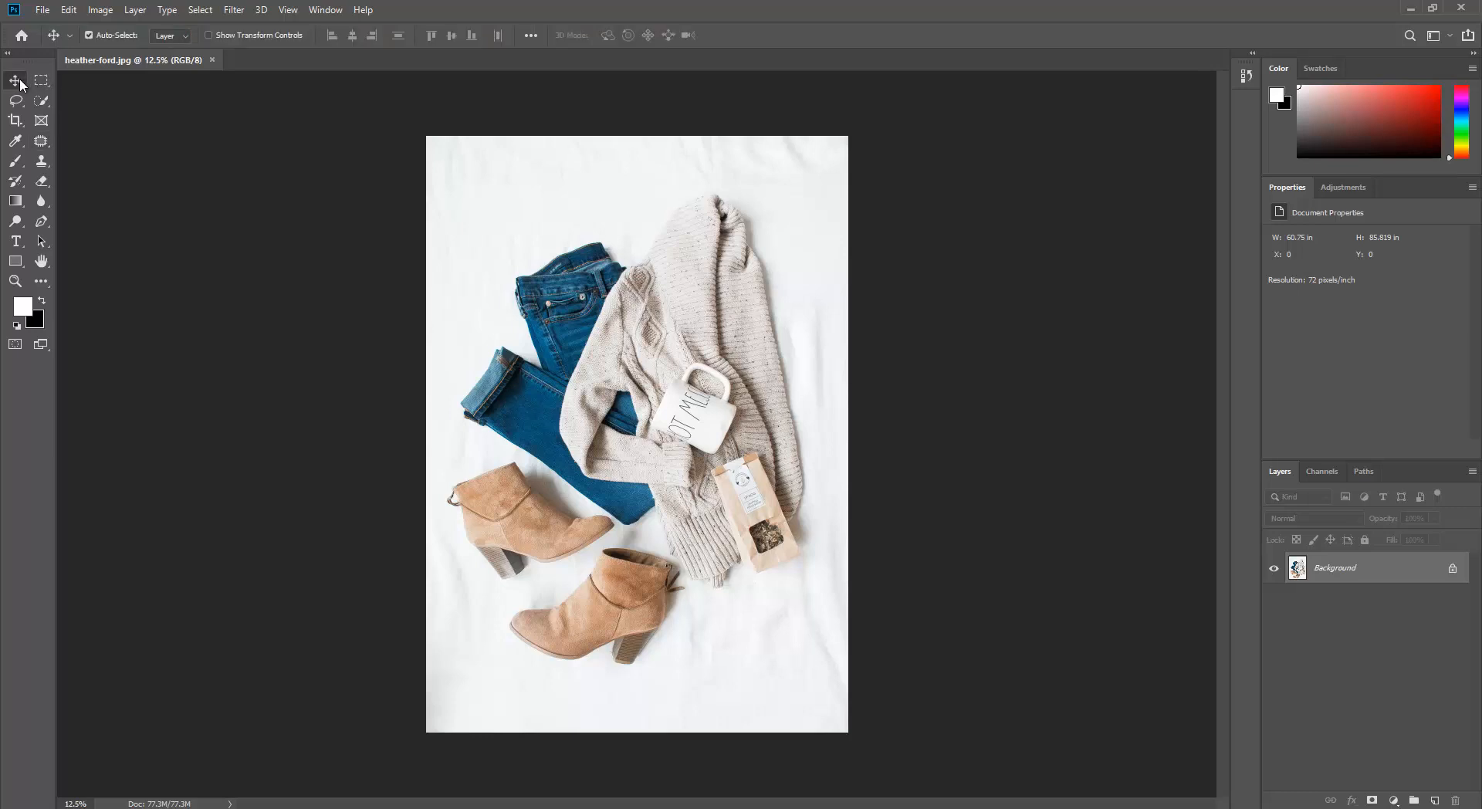